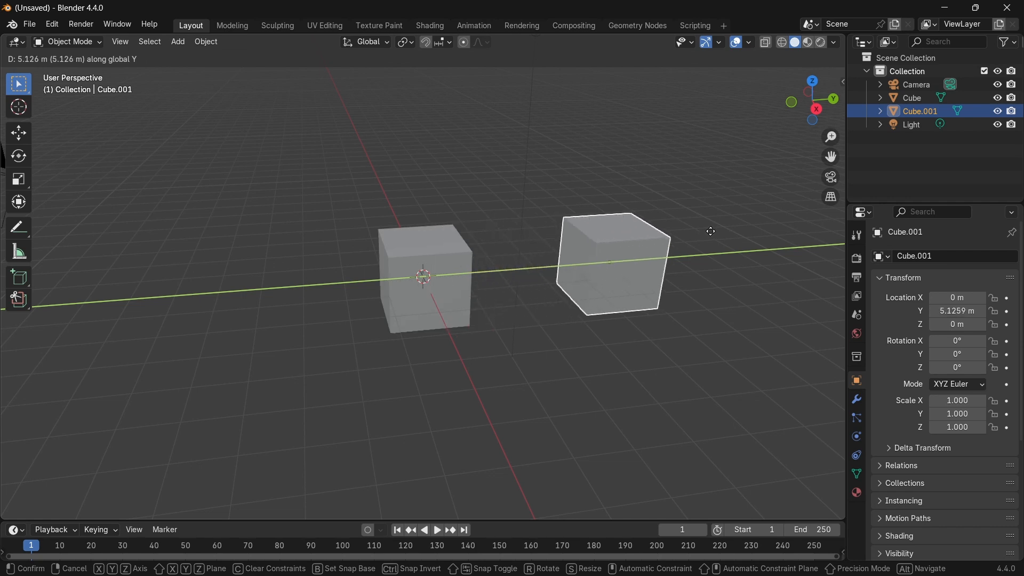
- Place the duplicated cube about 5.13 m from the original along the Y axis
left_click(711, 231)
left_click(455, 241)
middle_click_drag(454, 241, 503, 305)
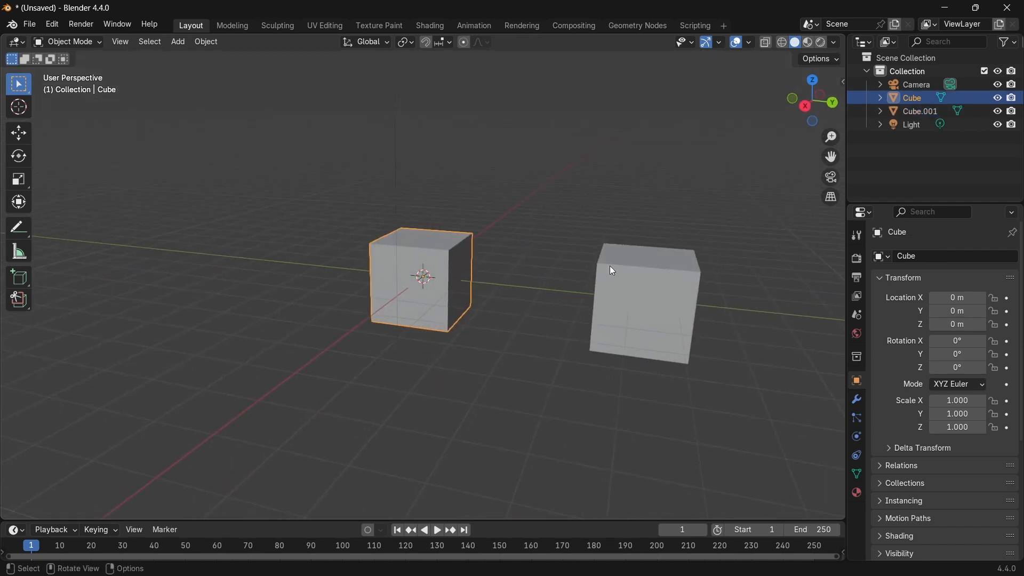
middle_click_drag(609, 266, 513, 246, "shift")
- Add a Subdivision Surface modifier to the duplicated cube with a viewport level of 2
left_click(567, 246)
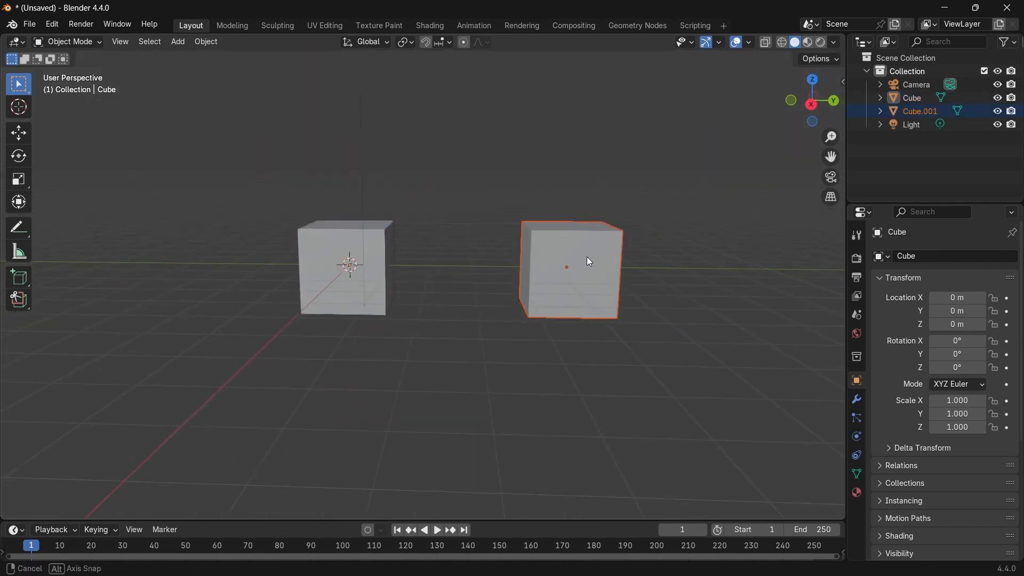
mouse_move(586, 257)
middle_mouse_down()
mouse_move(600, 286)
mouse_move(577, 247)
middle_mouse_up()
left_click(600, 286)
left_click(857, 401)
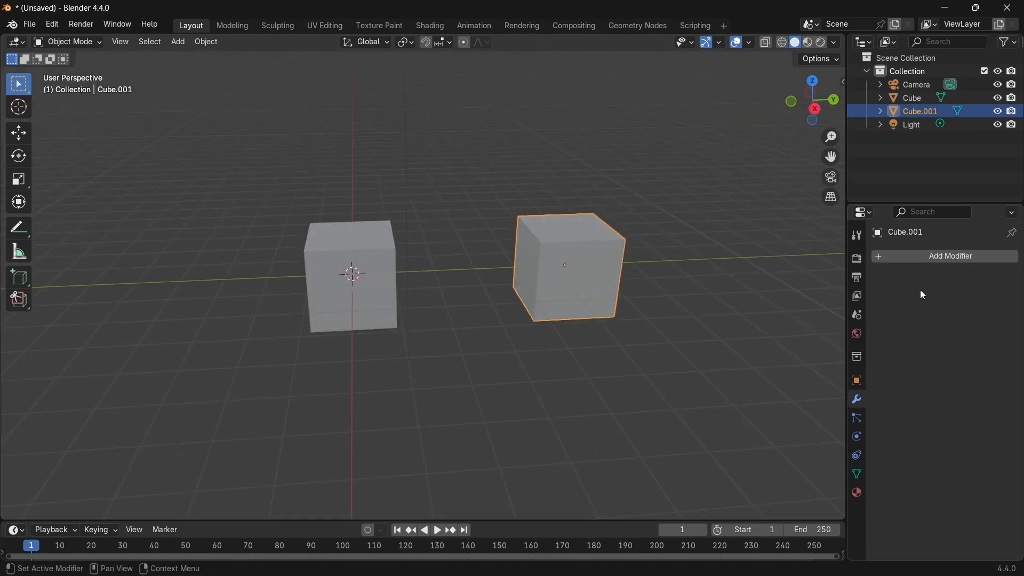
left_click(918, 258)
mouse_move(917, 262)
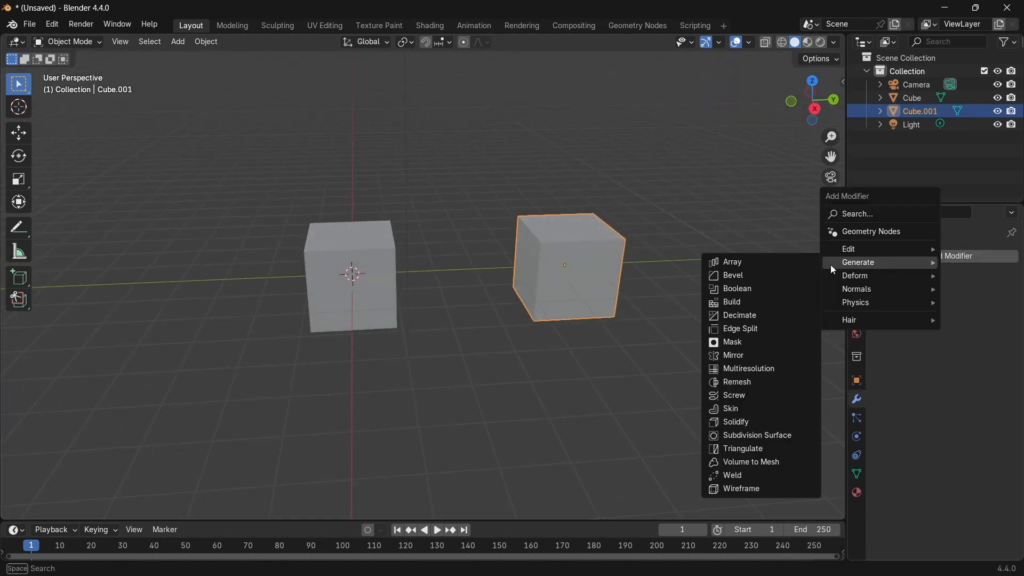
left_click(752, 435)
left_click(997, 314)
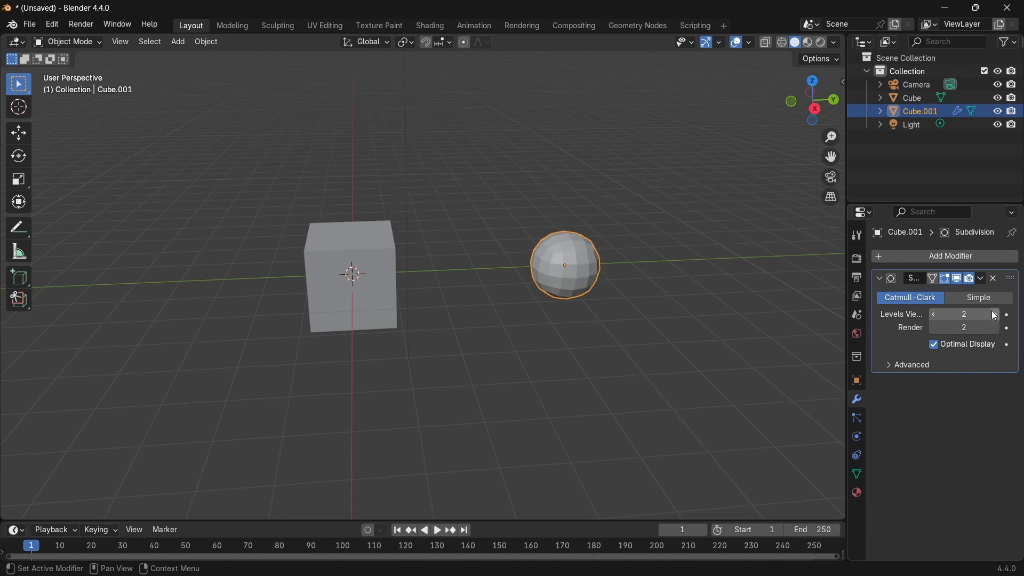
- Add a Multiresolution modifier to the original cube and subdivide it twice
middle_click_drag(626, 297, 597, 291)
left_click(332, 254)
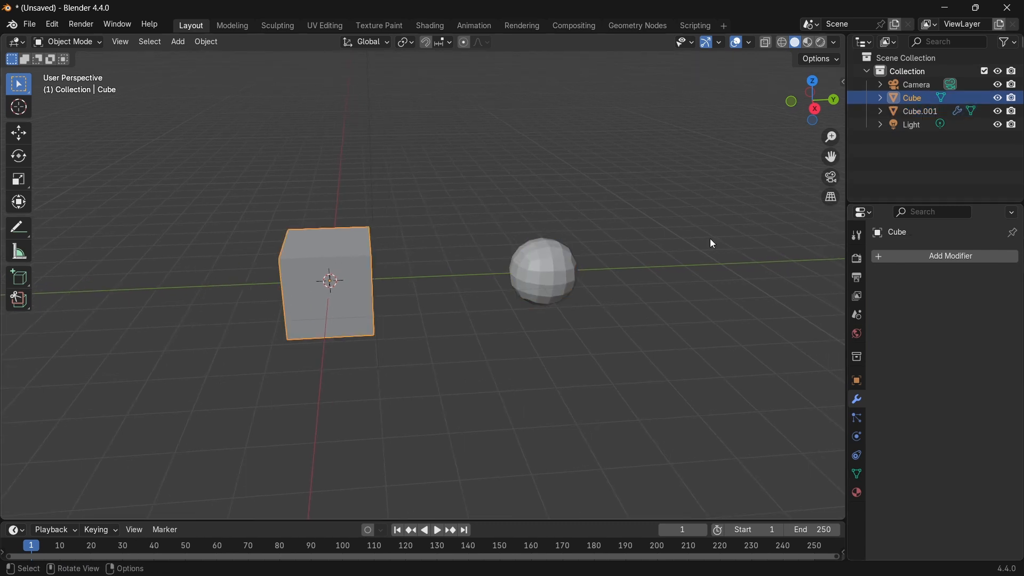
left_click(929, 258)
mouse_move(920, 259)
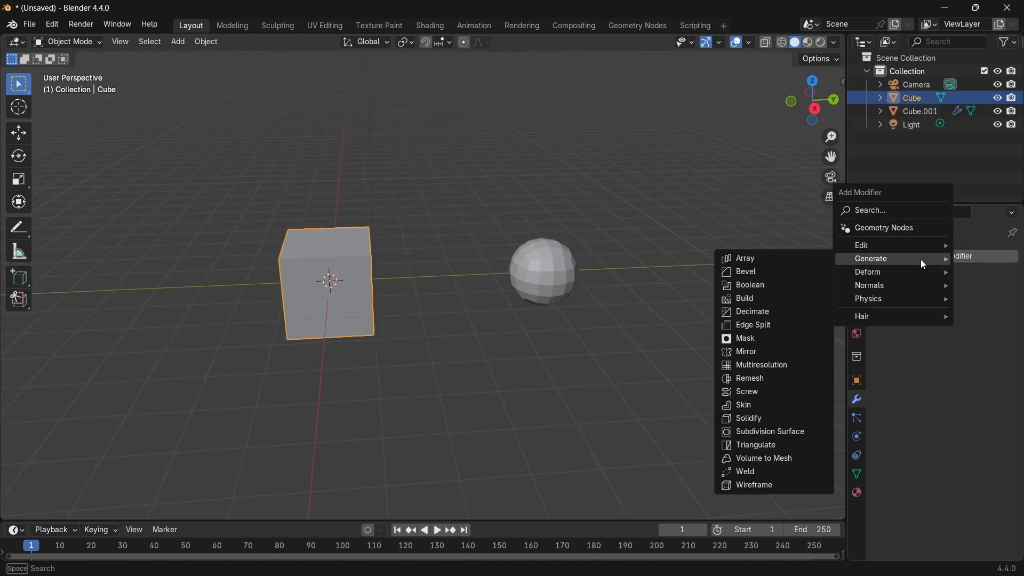
left_click(782, 366)
middle_click_drag(572, 312, 579, 320)
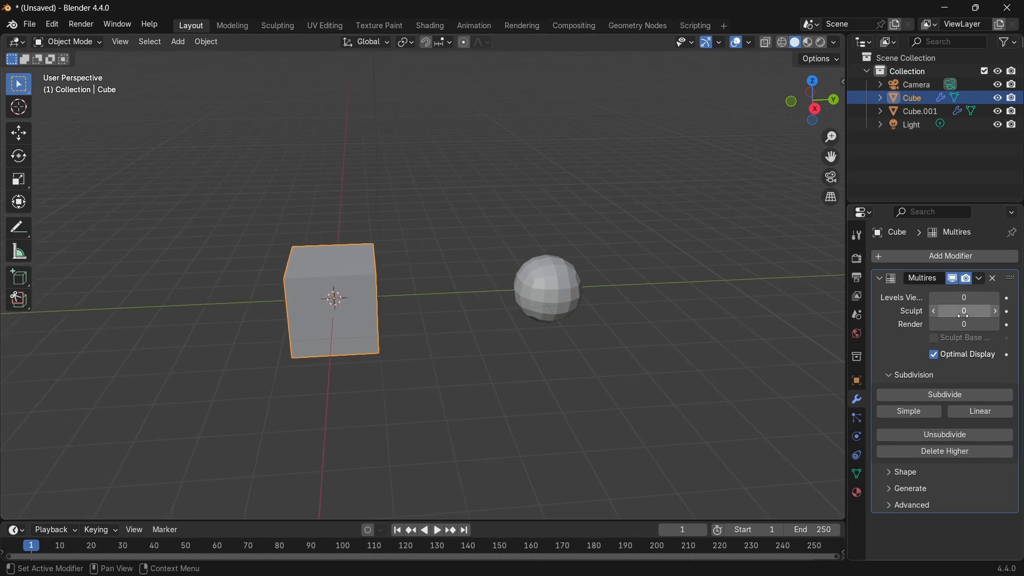
left_click(936, 392)
left_click(936, 393)
middle_click_drag(639, 347, 253, 264)
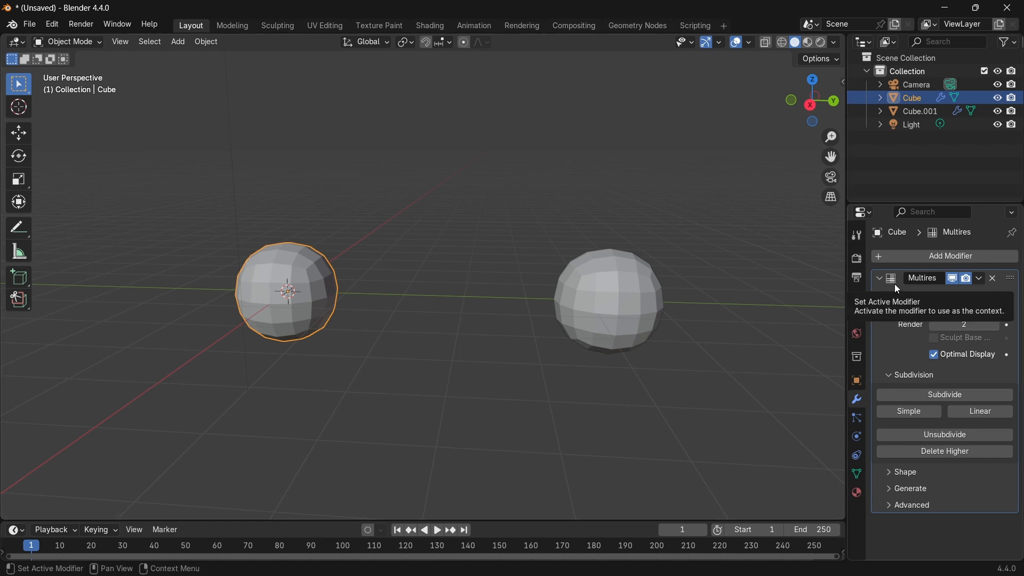
- Set the duplicate's Subdivision render level to 3, and try viewport level 3 before returning it to 2
left_click(578, 296)
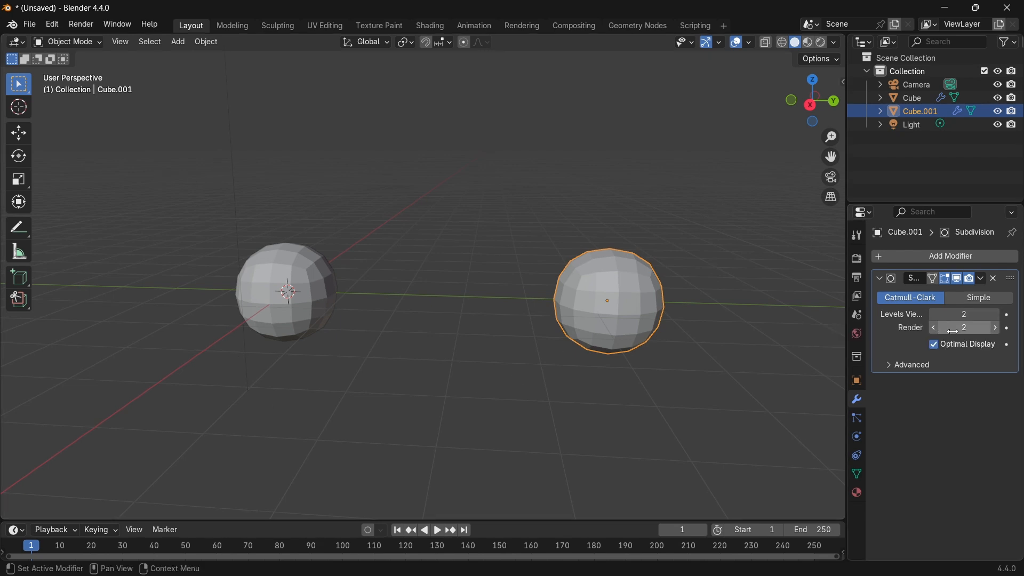
left_click(997, 328)
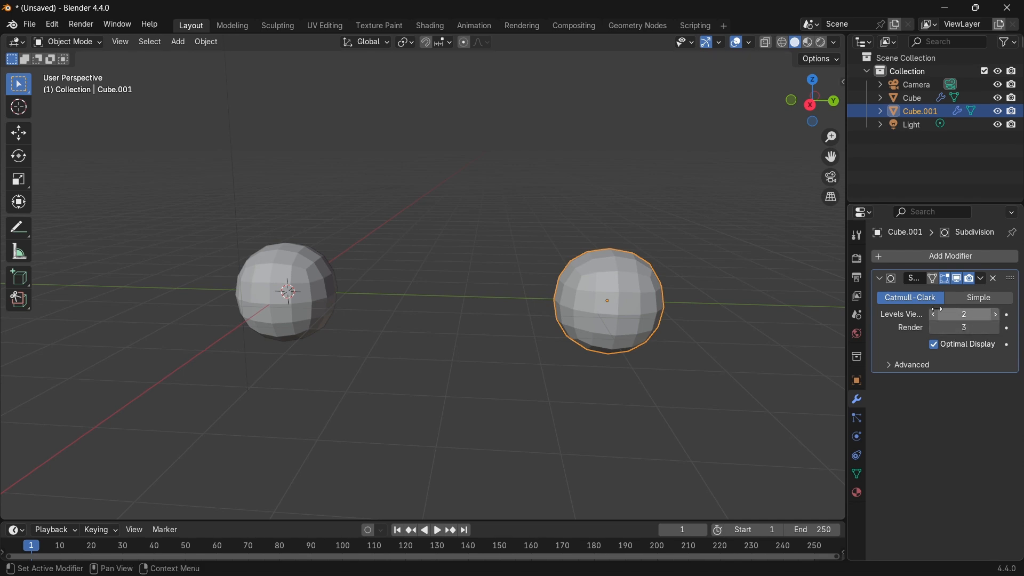
middle_click_drag(580, 232, 615, 214)
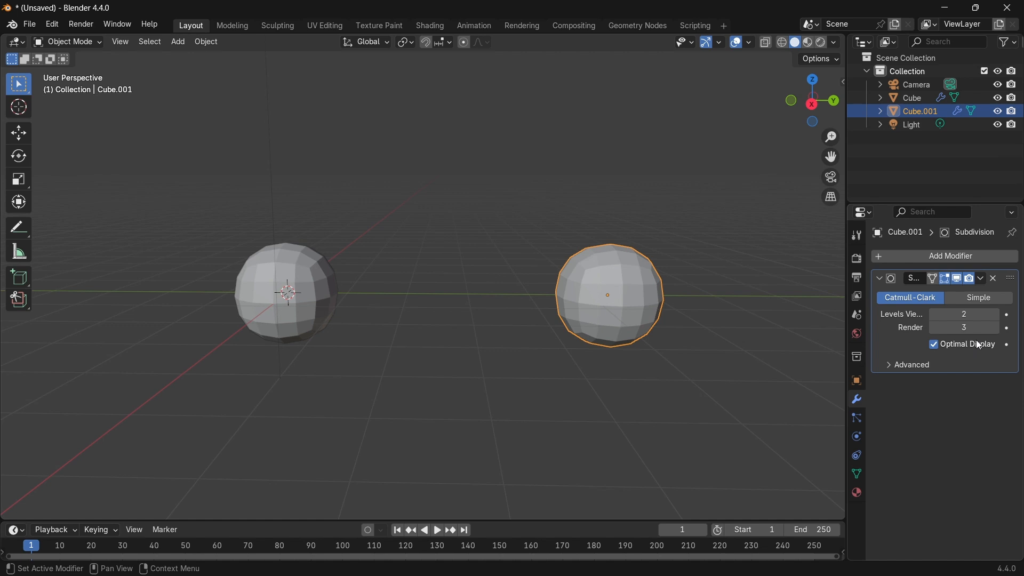
left_click(997, 314)
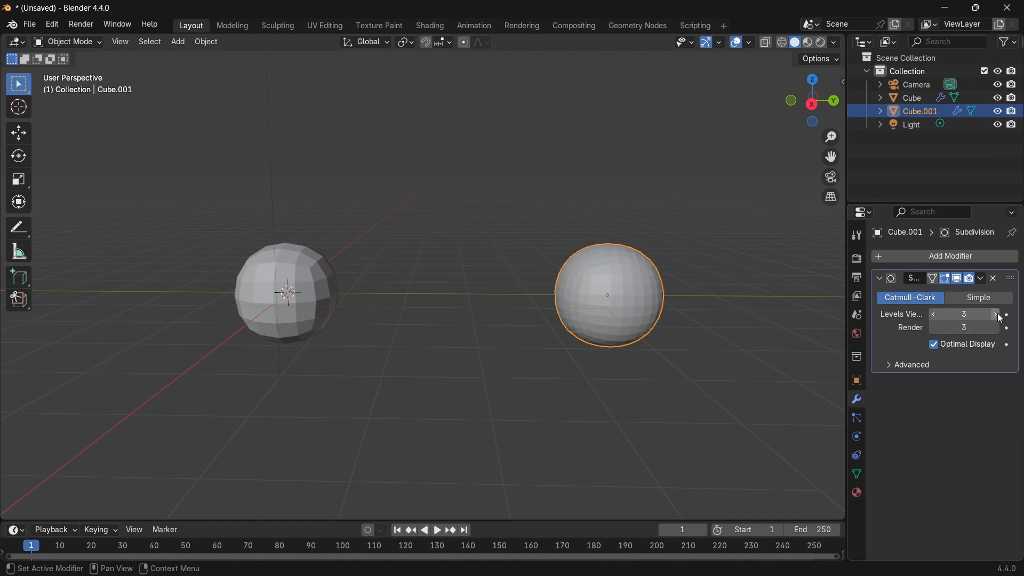
left_click(936, 314)
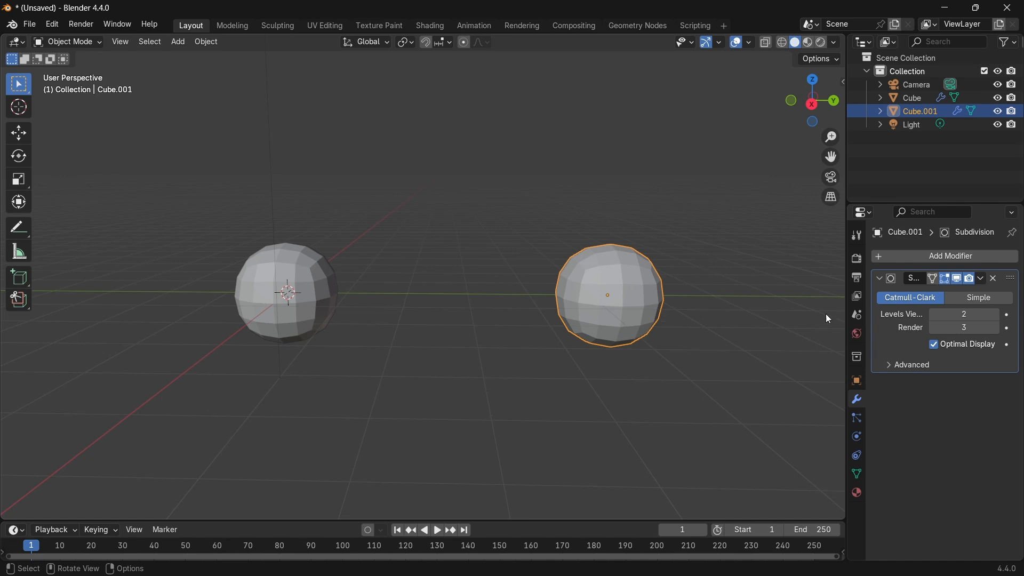
- Subdivide the original object's Multires modifier two more times to level 4, keeping its viewport level at 2
left_click(253, 285)
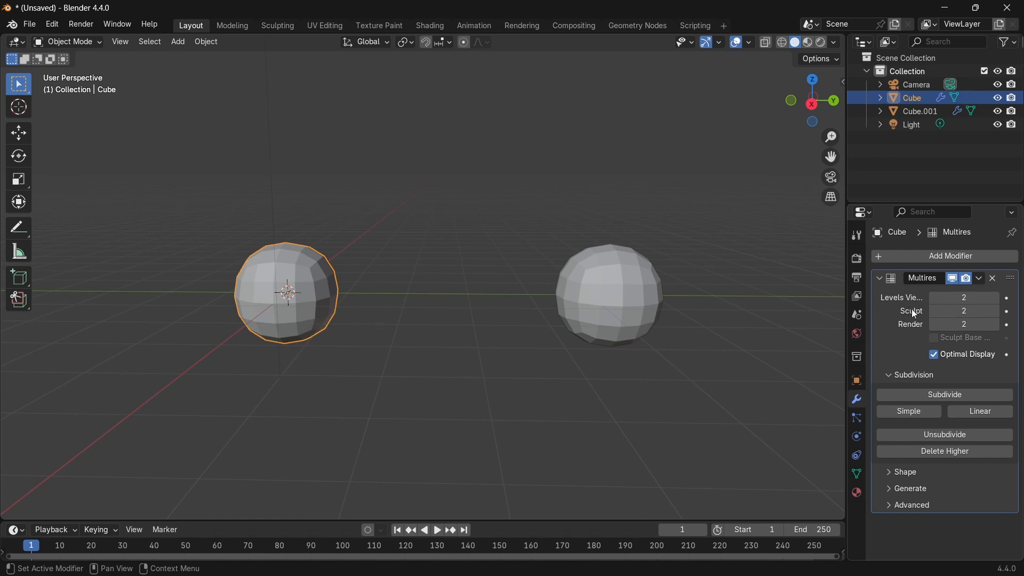
left_click(949, 394)
left_click(949, 394)
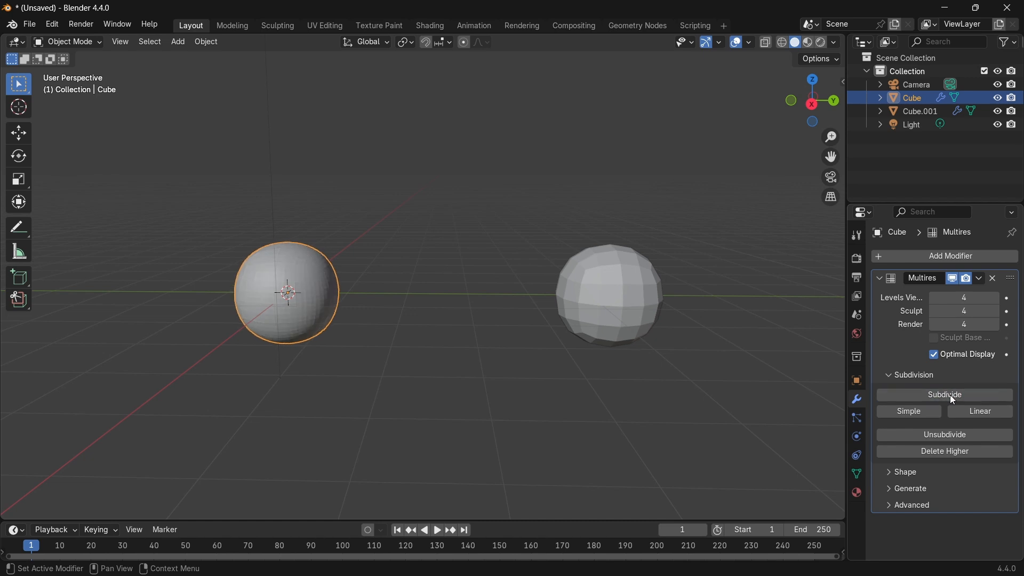
left_click(936, 301)
left_click(935, 302)
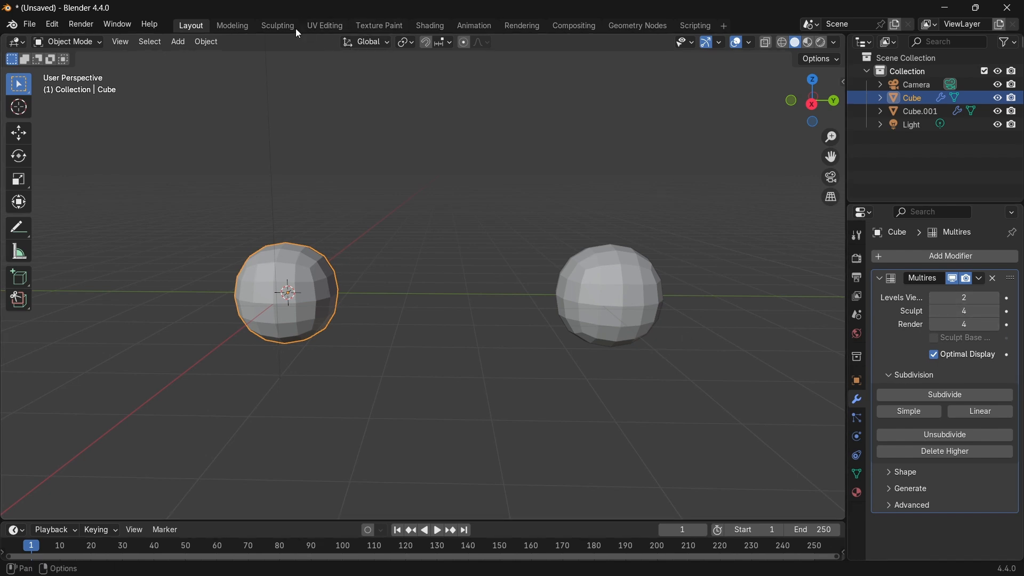
- Examine the Multires sphere in the Sculpting workspace and display its modifier settings
left_click(275, 26)
middle_click_drag(621, 206, 533, 213)
scroll(480, 201, "up", 3)
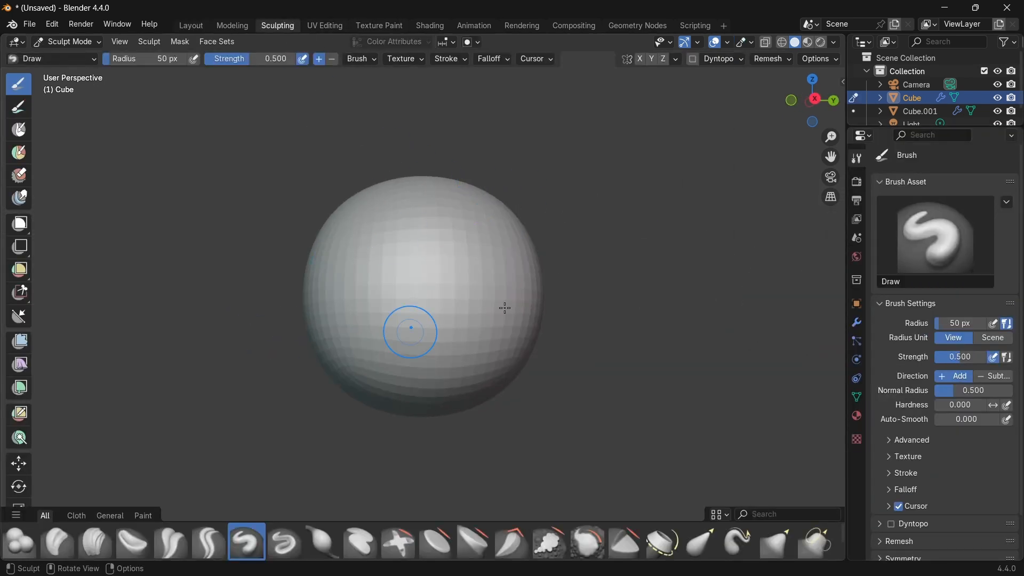
middle_click_drag(504, 306, 527, 218)
scroll(527, 211, "down", 1)
scroll(529, 213, "down", 2)
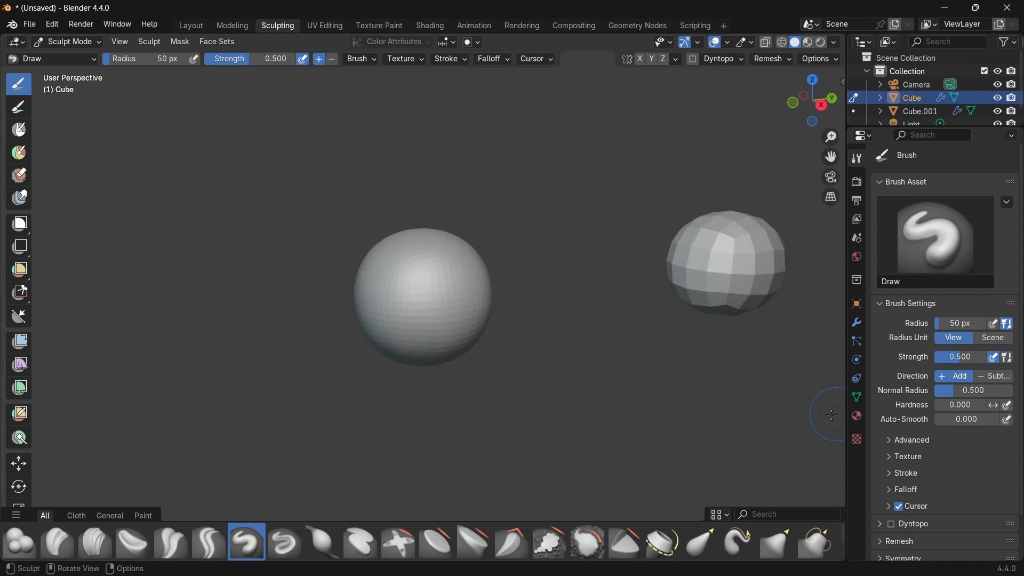
left_click(857, 323)
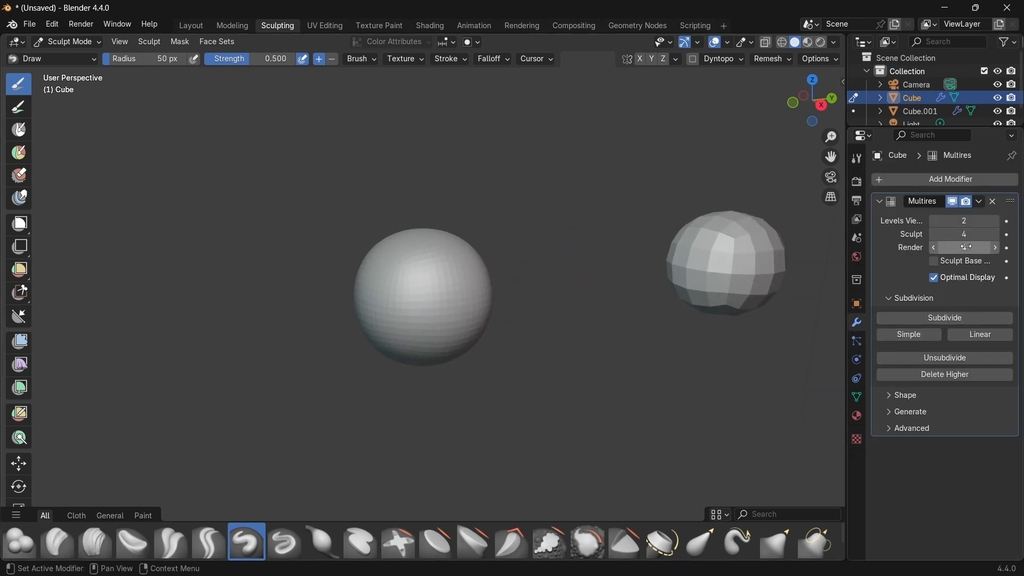
- Sculpt one upward Draw brush stroke on the front of the sphere and return to the Layout workspace
scroll(382, 430, "up", 3)
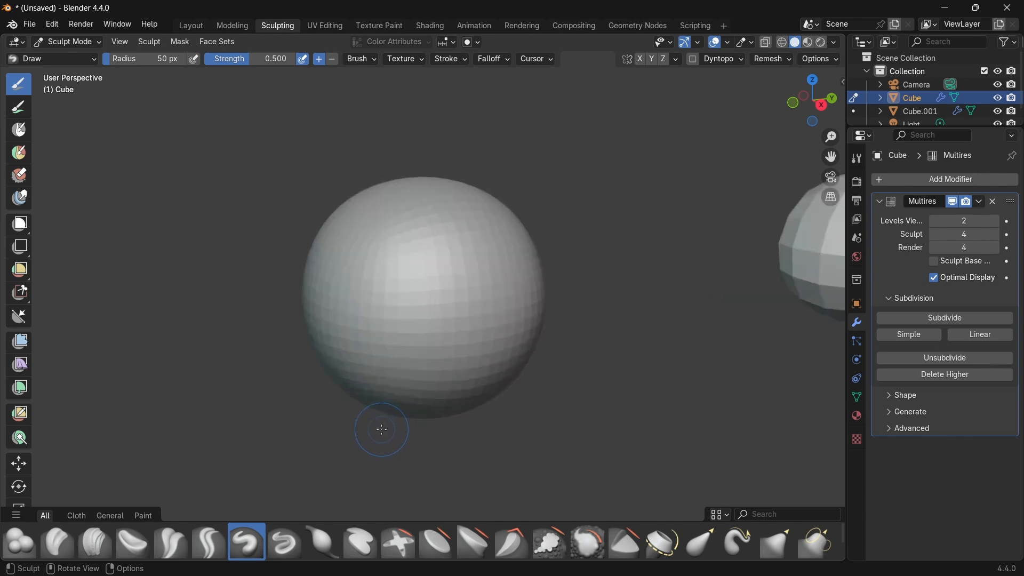
mouse_move(388, 317)
left_mouse_down()
mouse_move(484, 229)
mouse_move(427, 213)
mouse_move(524, 266)
mouse_move(464, 373)
mouse_move(322, 280)
mouse_move(384, 204)
mouse_move(389, 212)
left_mouse_up()
left_click(190, 26)
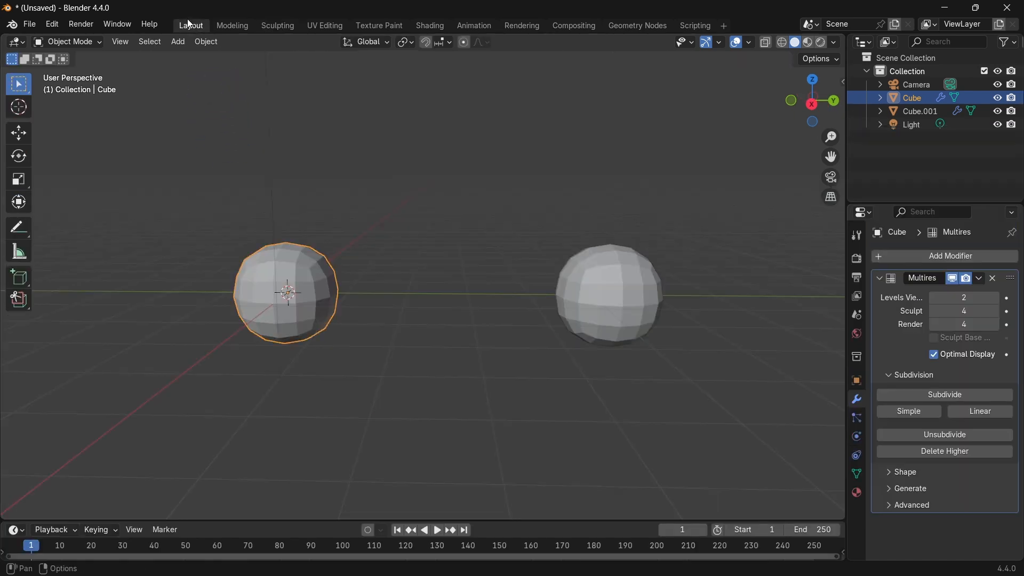
middle_click_drag(217, 281, 344, 306)
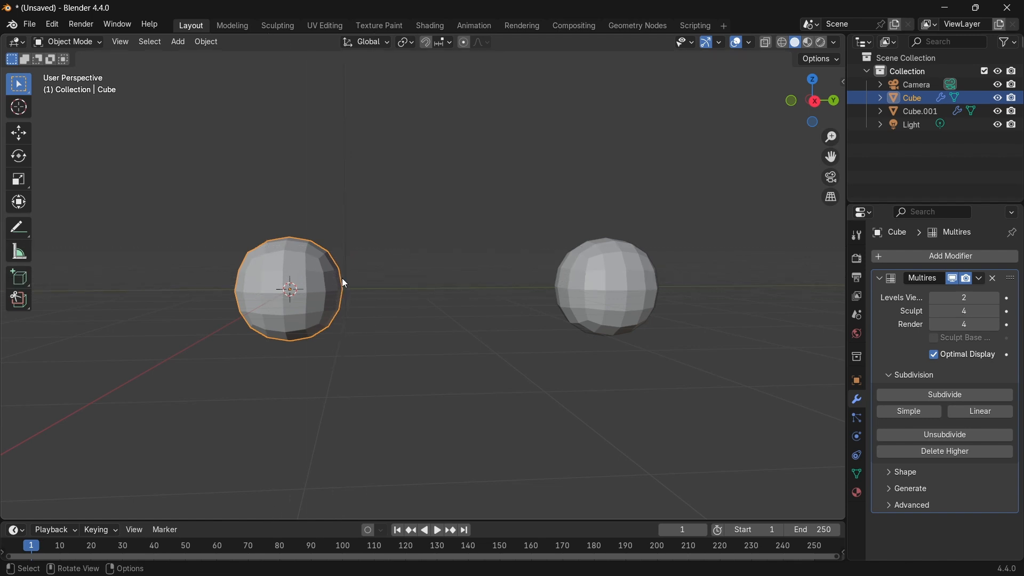
key("g")
key("Escape")
scroll(552, 266, "up", 1)
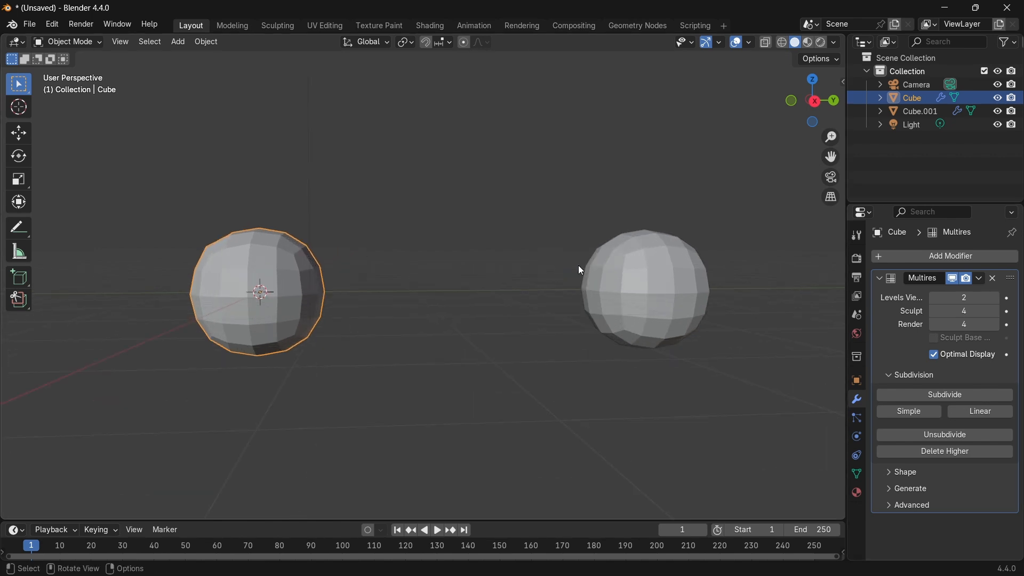
scroll(579, 269, "down", 1)
- Delete both the sphere with the Subdivision modifier and the one with the Multires modifier
left_click(553, 274)
key("x")
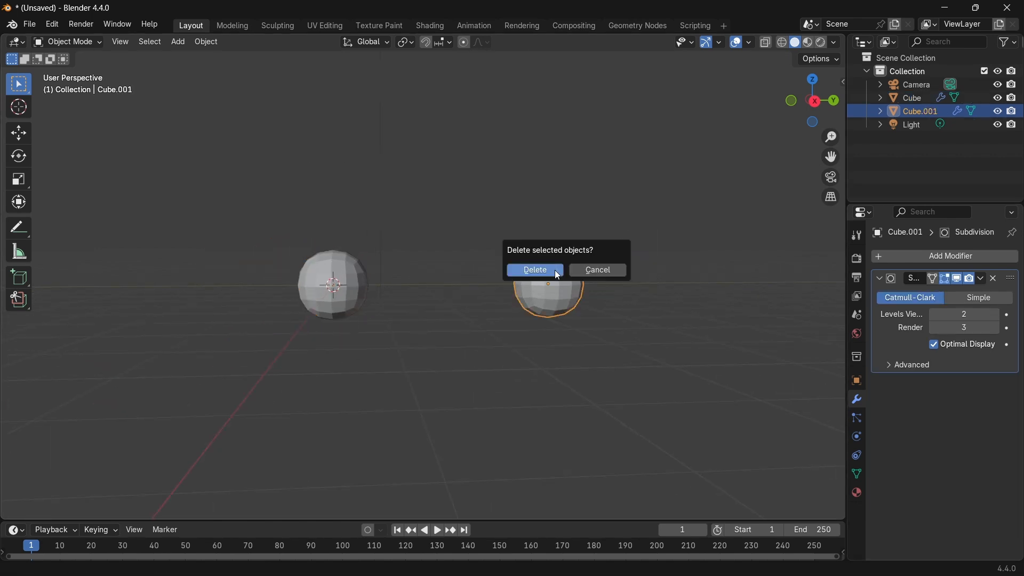
left_click(536, 271)
left_click(306, 267)
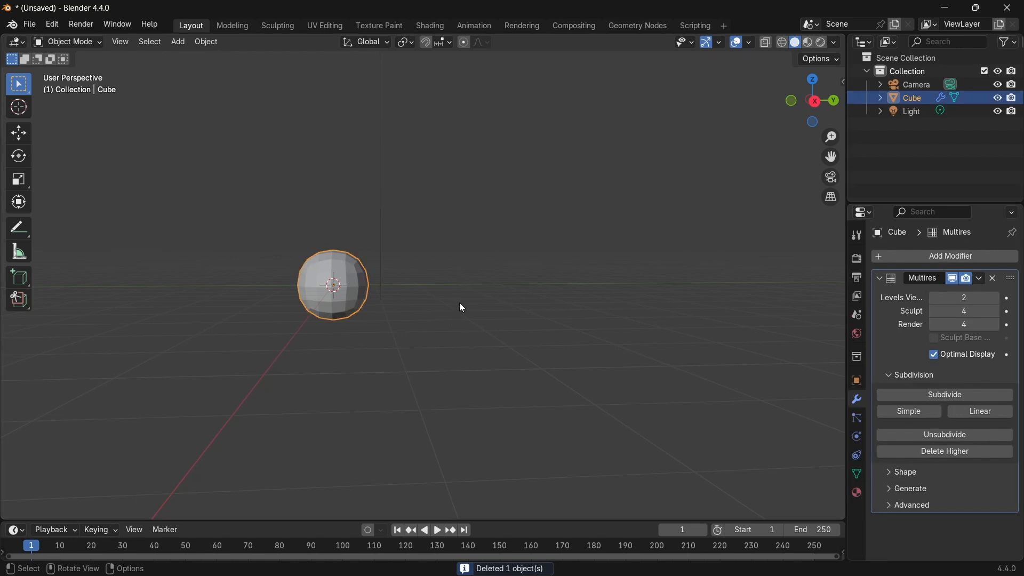
middle_click_drag(368, 227, 404, 232, "shift")
scroll(404, 232, "up", 2)
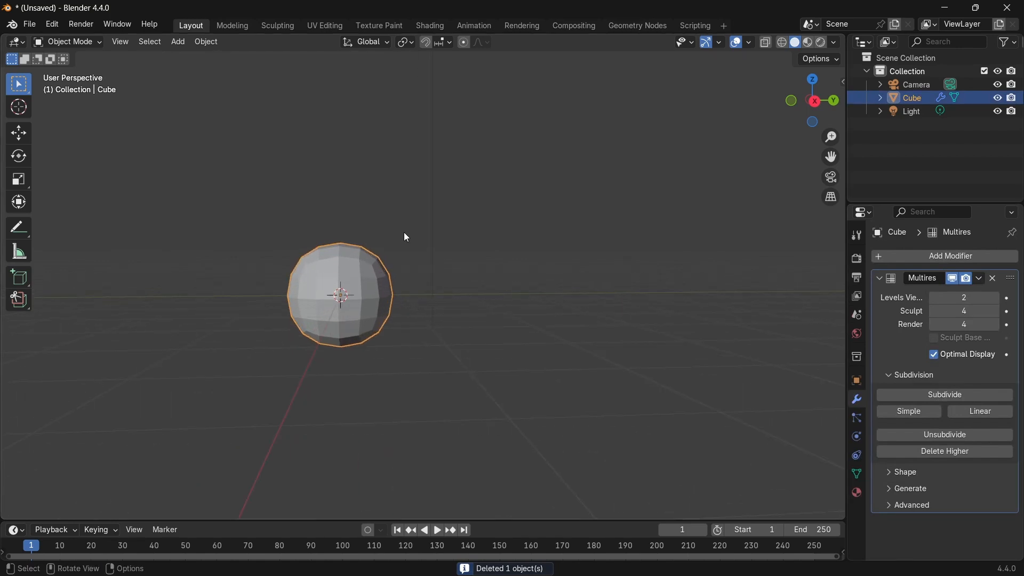
key("x")
left_click(393, 336)
- Add a new cube mesh and give it a Multiresolution modifier
key("shift+a")
mouse_move(375, 211)
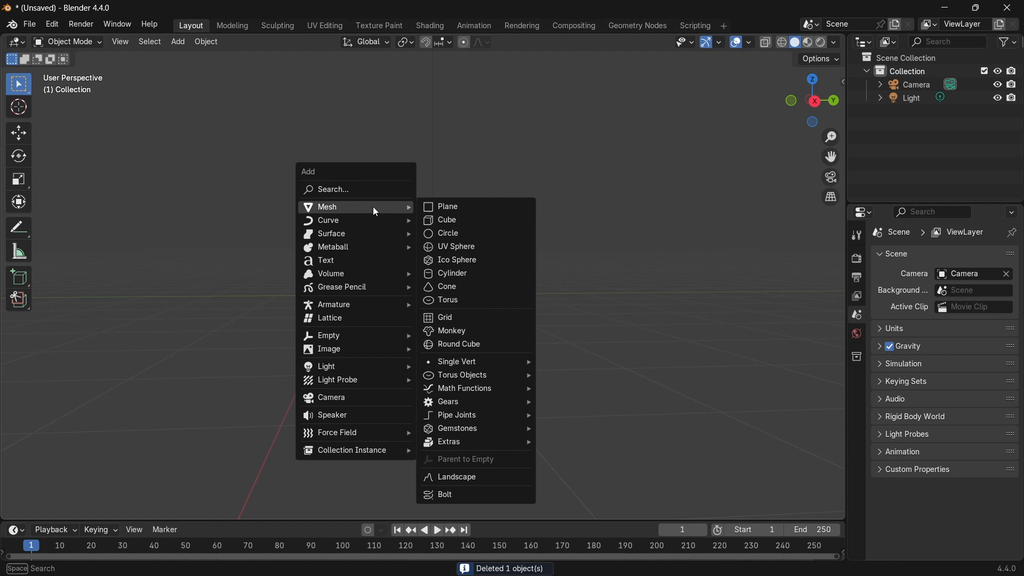
left_click(450, 220)
left_click(952, 256)
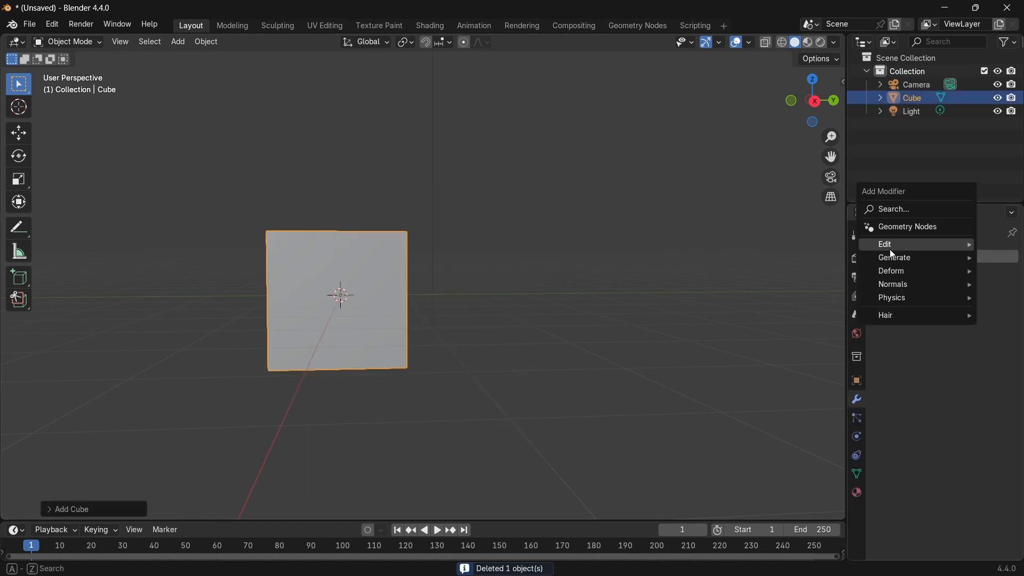
mouse_move(896, 258)
left_click(767, 361)
middle_click_drag(331, 315, 667, 279)
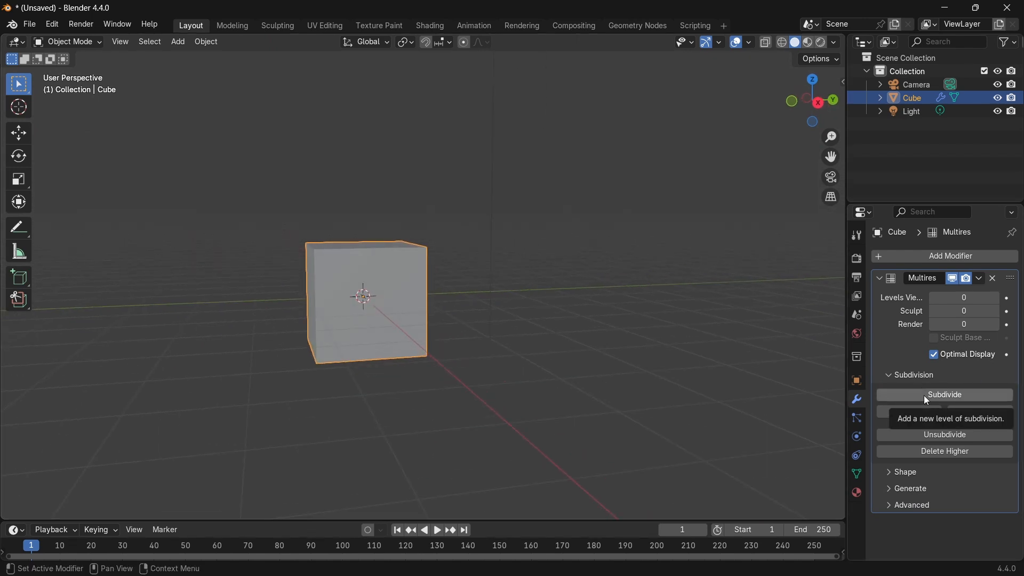
- Subdivide the new cube's Multires modifier up to level 6 with the standard smoothing subdivision
left_click(923, 395)
left_click(924, 395)
left_click(924, 395)
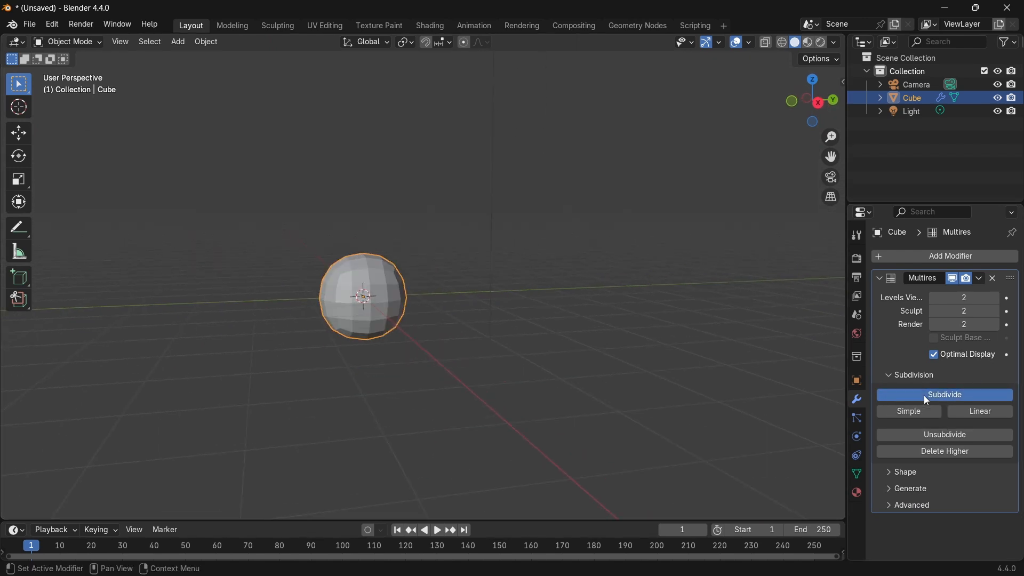
left_click(923, 395)
left_click(924, 395)
left_click(923, 395)
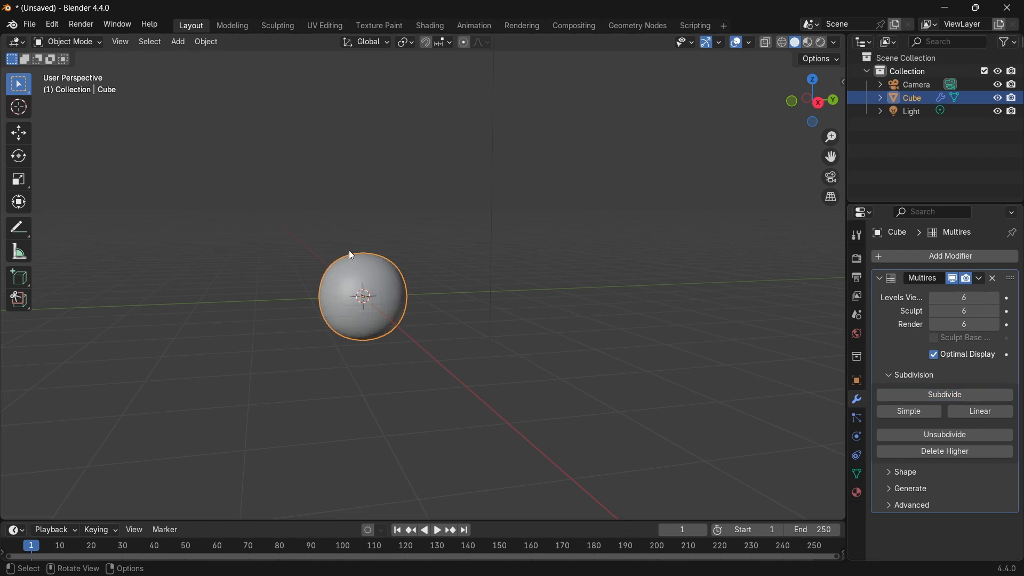
- Undo the smoothing subdivisions and bring the Multires modifier to level 4 while keeping the cube's flat faces
key("ctrl")
key("ctrl+z")
key("ctrl+z")
key("ctrl+z")
key("ctrl+z")
key("ctrl+z")
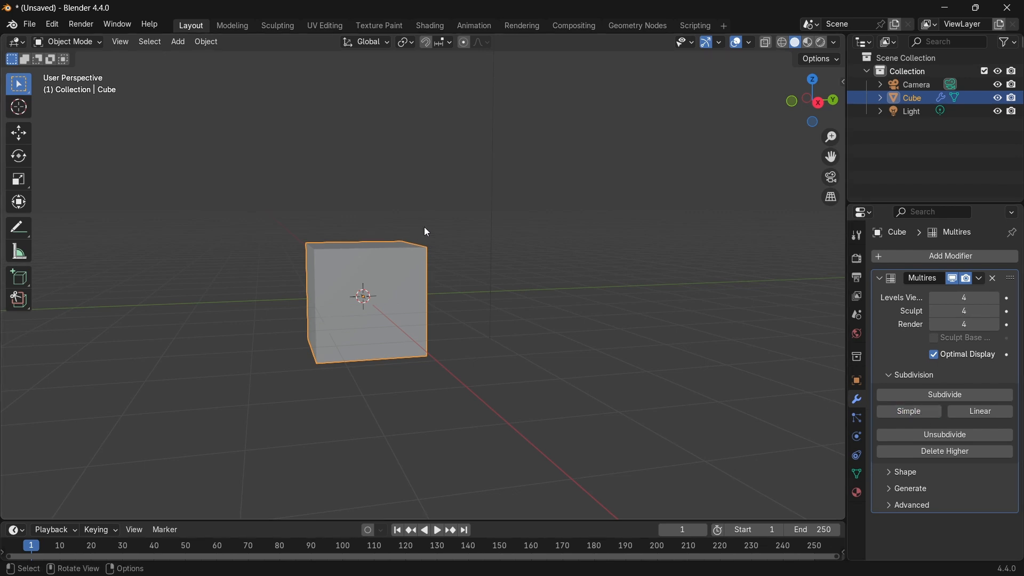
- Apply the Multires modifier to the cube and enter Edit Mode to show its mesh
scroll(442, 245, "up", 3)
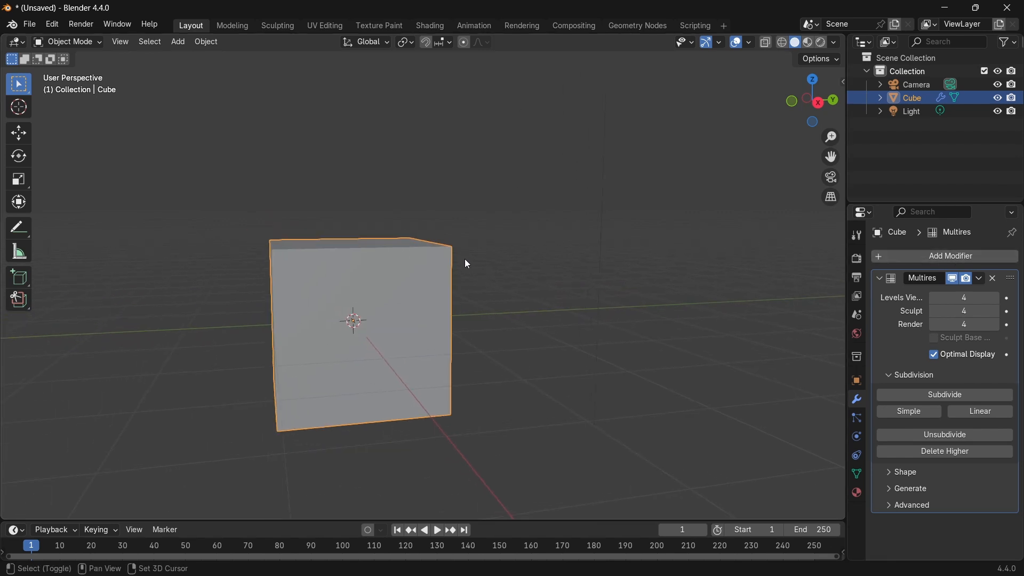
key("ctrl+a")
key("Tab")
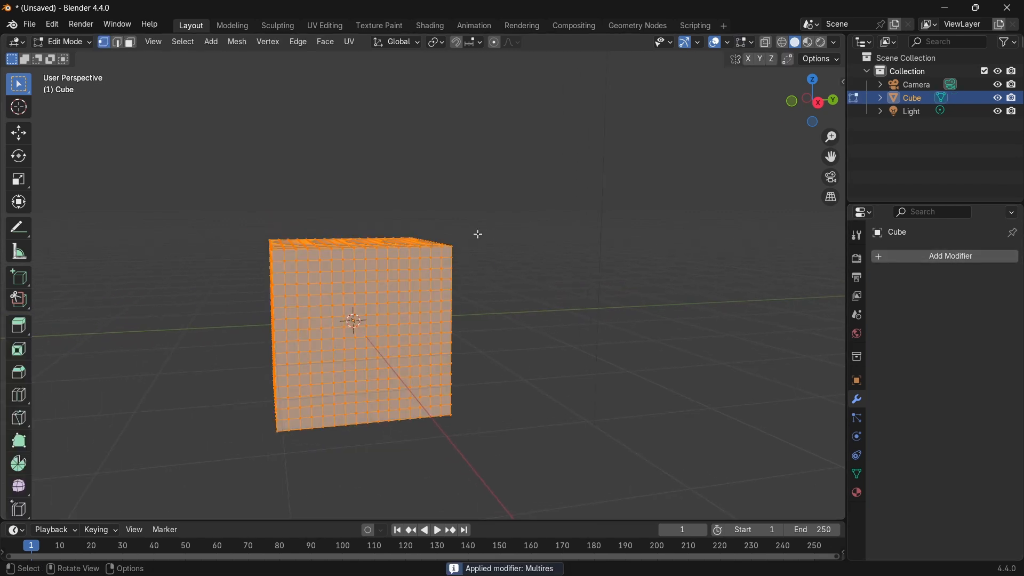
- Leave Edit Mode, undo applying the Multires modifier and return its subdivision to level 0
key("Tab")
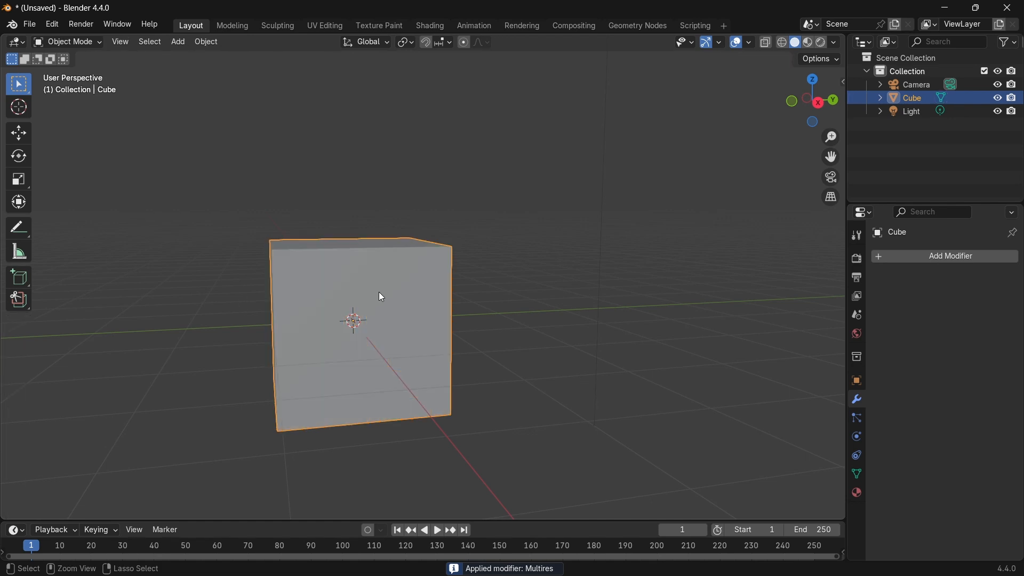
key("ctrl+z")
key("ctrl+z")
key("ctrl+z")
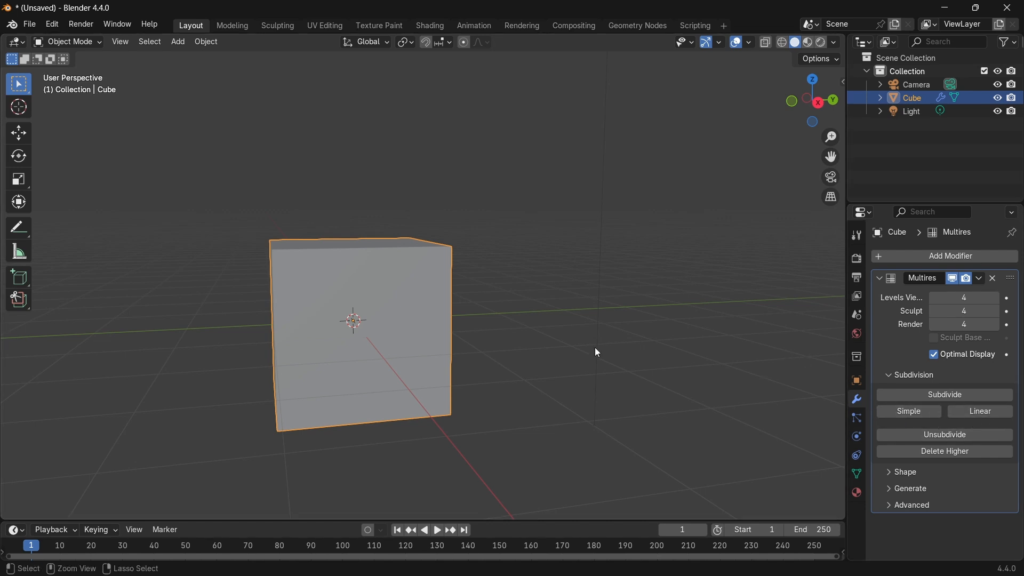
key("ctrl+0")
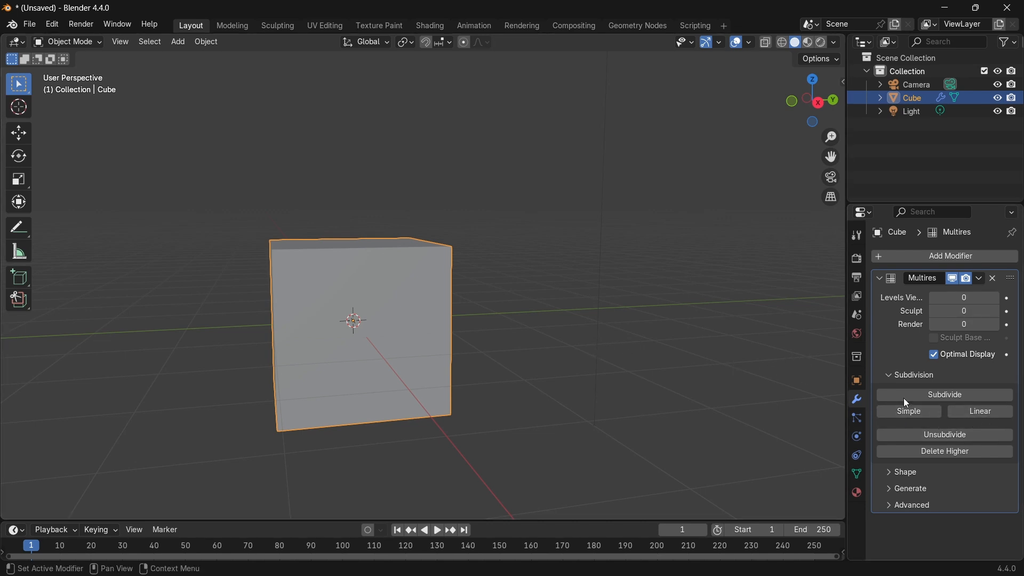
- Subdivide the cube's Multires modifier to level 4 with the linear method, apply it and check the mesh in Edit Mode
left_click(985, 412)
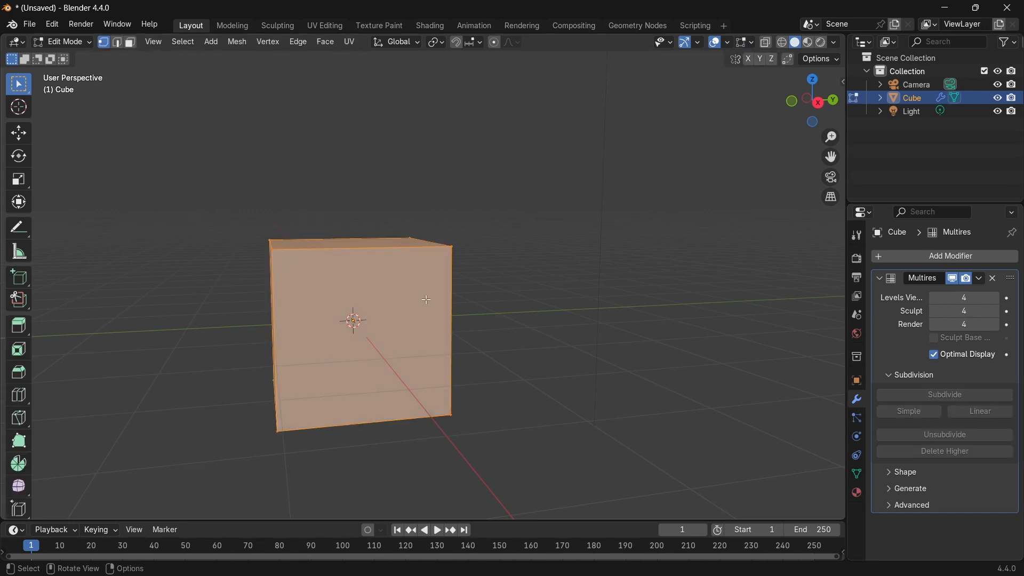
key("ctrl+a")
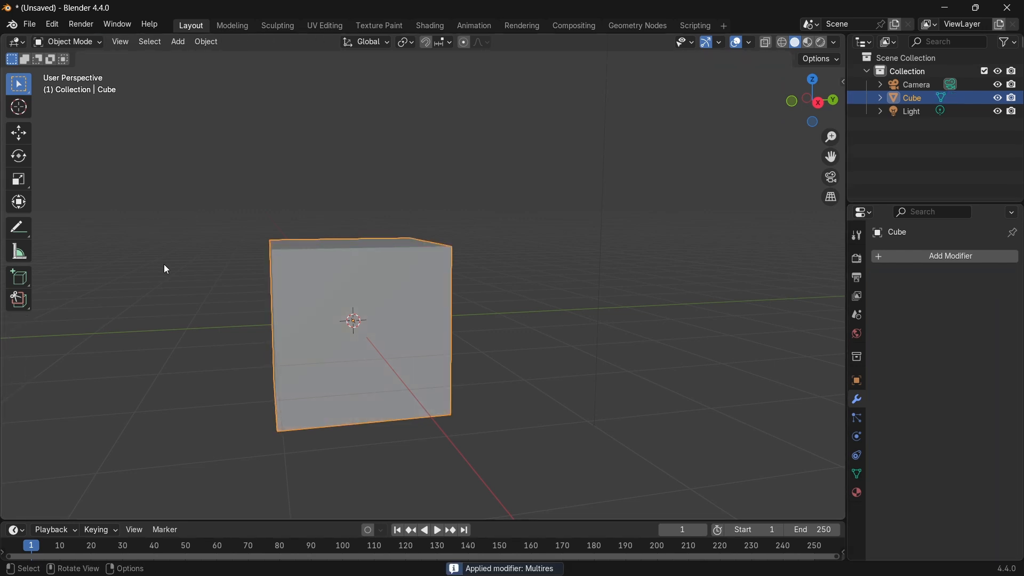
key("Tab")
- Undo the linear Multires application and remove the Multires modifier from the cube
key("ctrl+z")
key("ctrl+z")
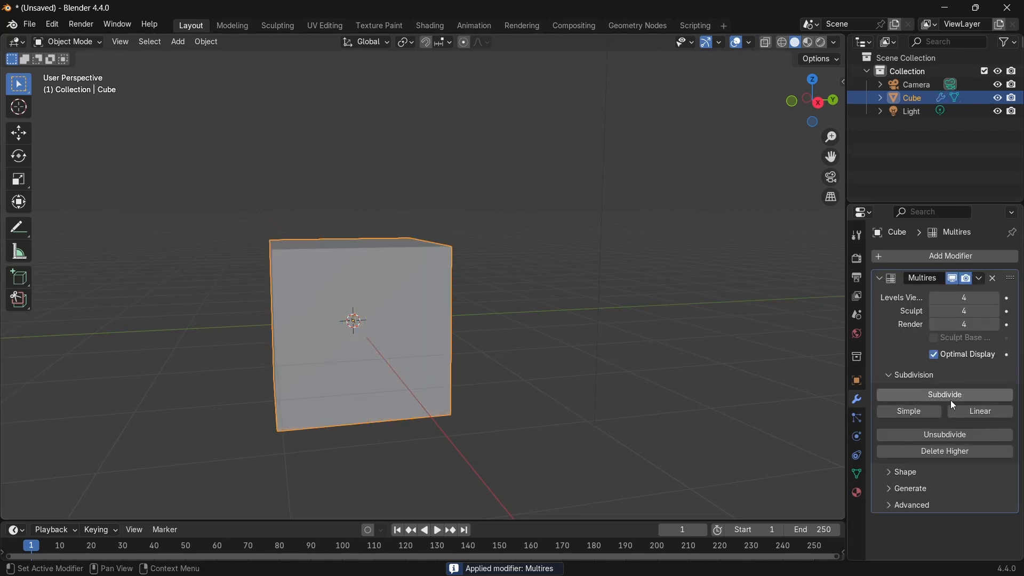
left_click(992, 278)
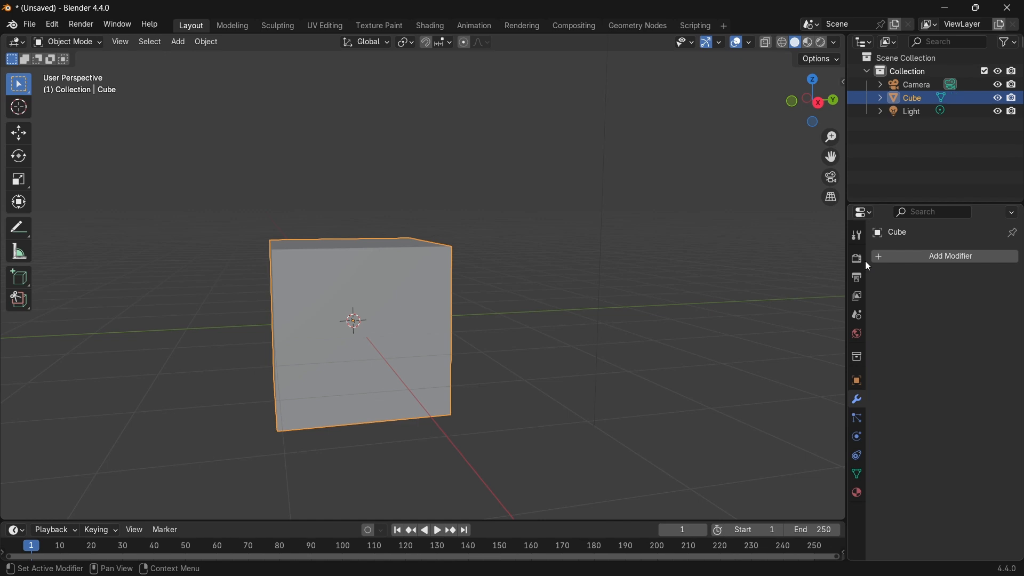
- Add a Subdivision Surface modifier to the cube and set its viewport level to 5
left_click(950, 257)
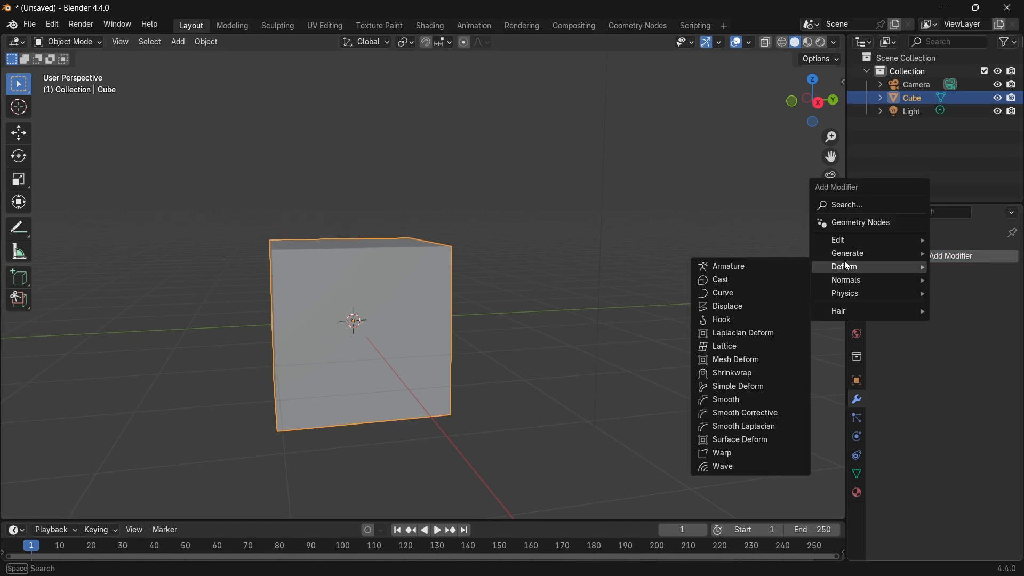
mouse_move(843, 252)
left_click(734, 430)
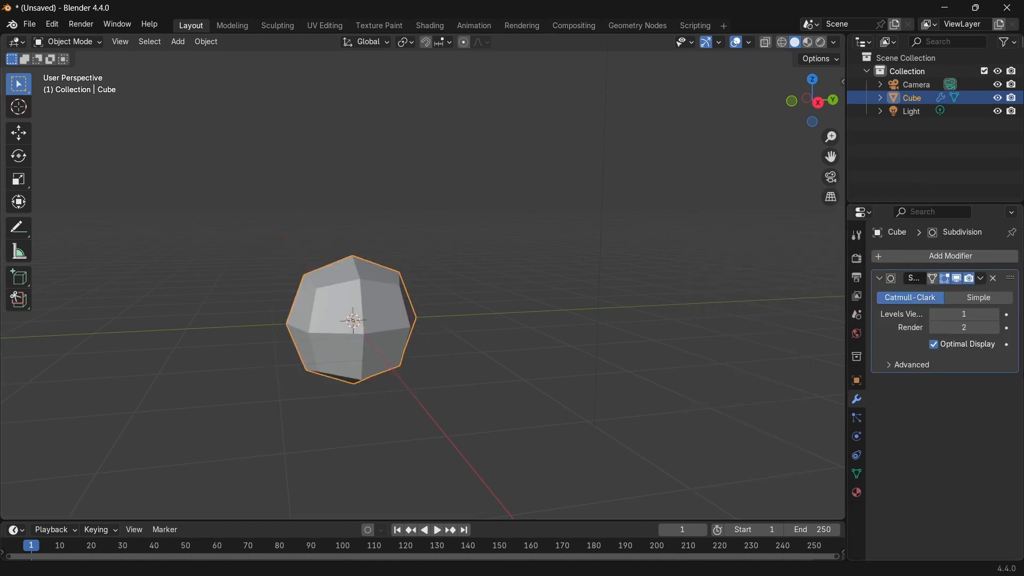
left_click(993, 315)
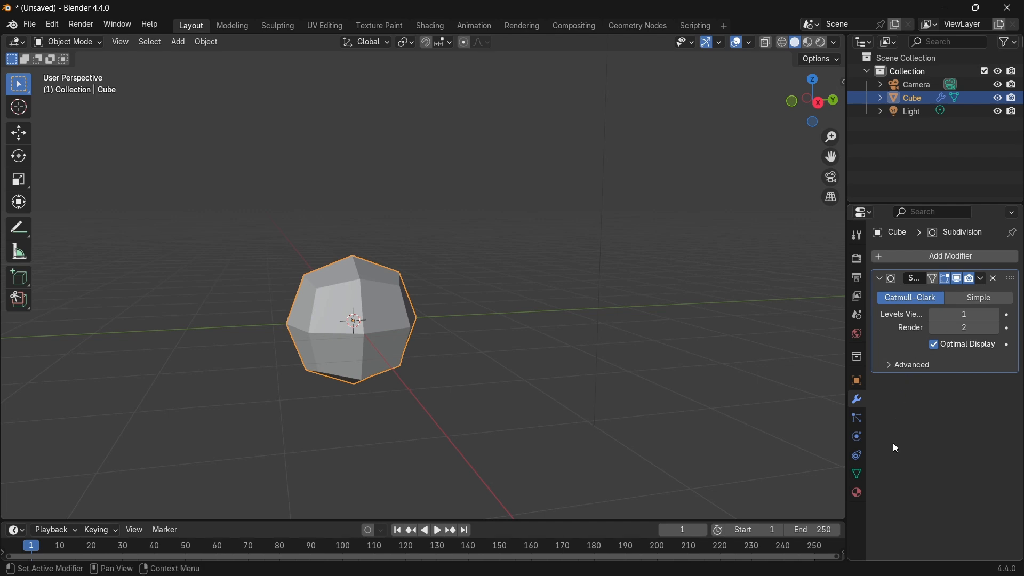
type("3")
key("Return")
left_click(996, 315)
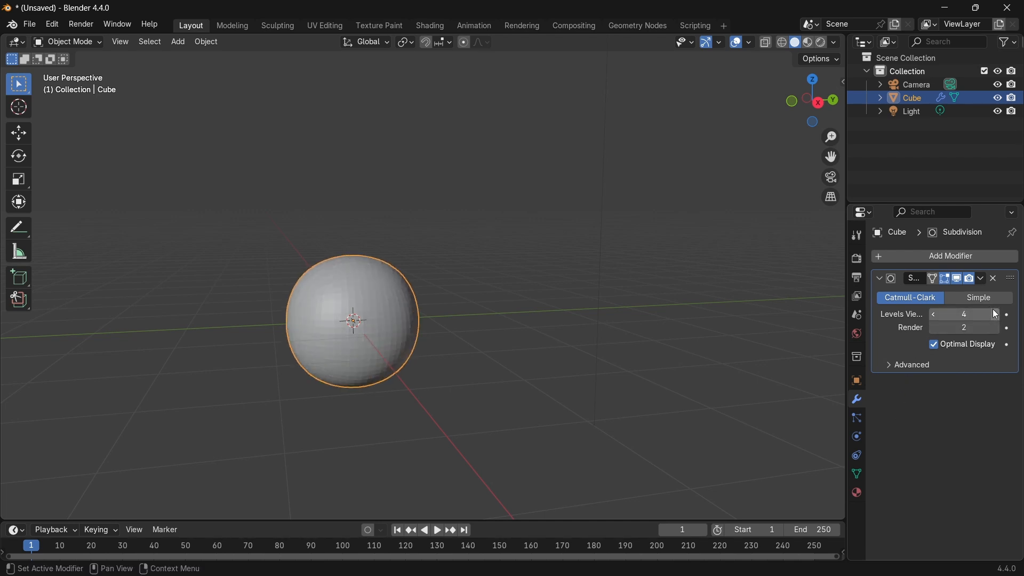
left_click(996, 315)
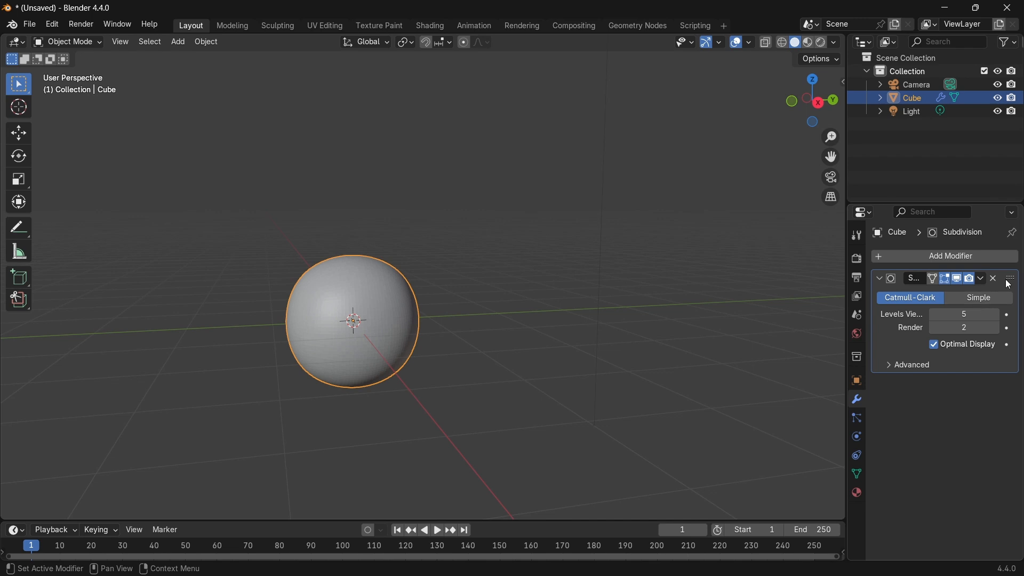
- Apply the Subdivision Surface modifier and give the smoothed cube a Multiresolution modifier
key("ctrl+a")
left_click(932, 257)
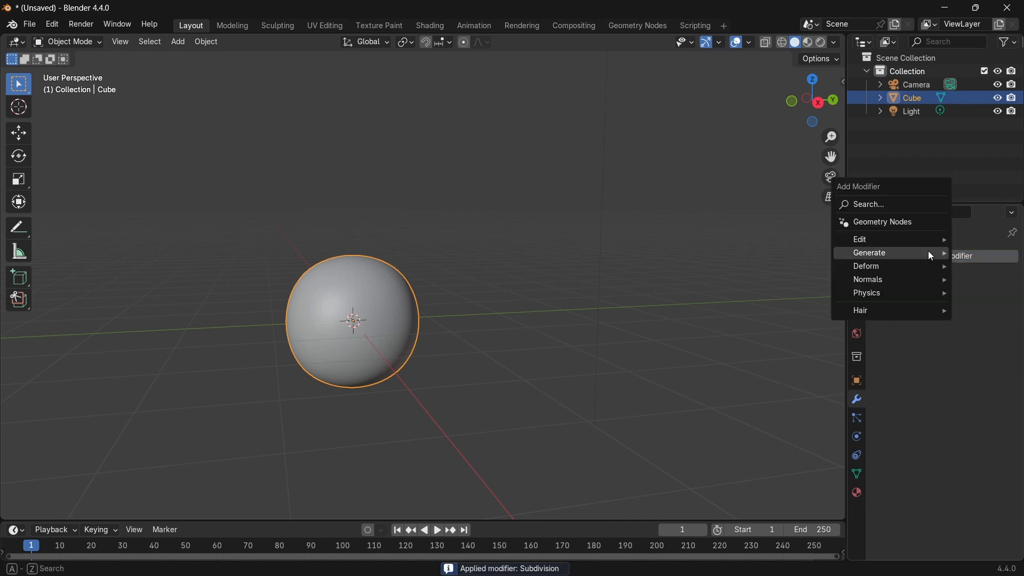
mouse_move(928, 250)
left_click(760, 359)
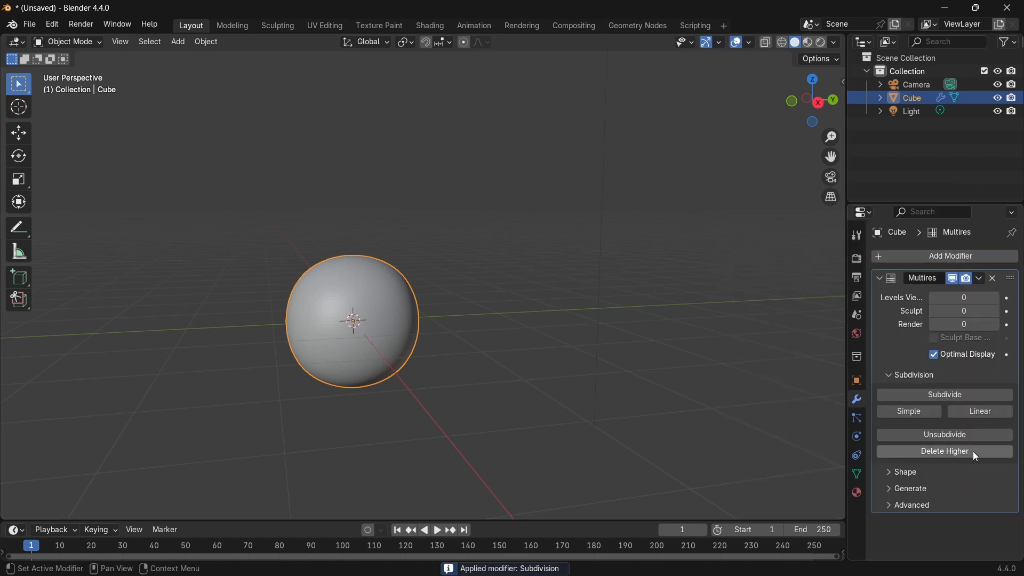
- Unsubdivide the smoothed cube's mesh five times to rebuild its lower Multires levels
left_click(939, 438)
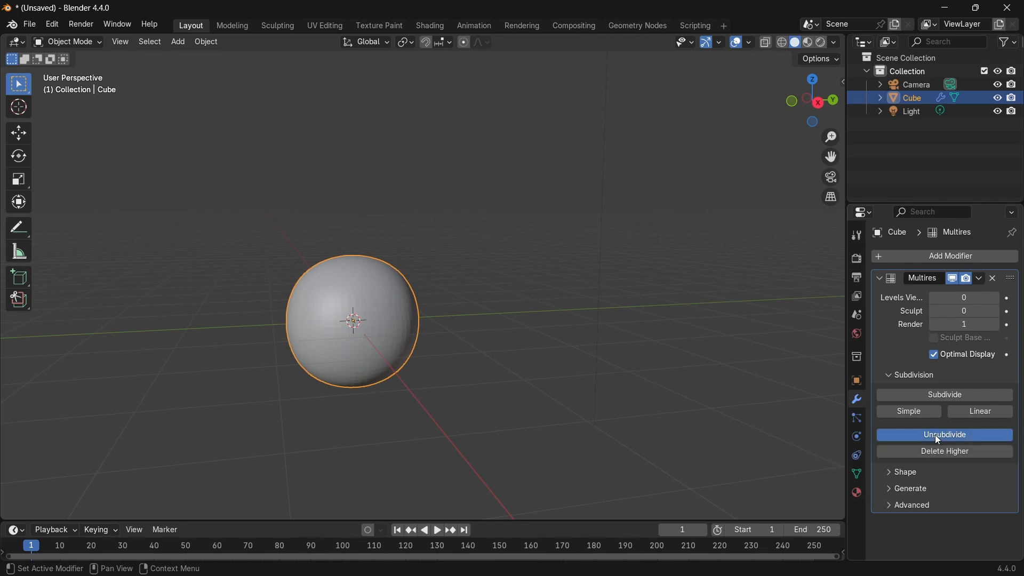
left_click(935, 435)
left_click(934, 436)
left_click(934, 437)
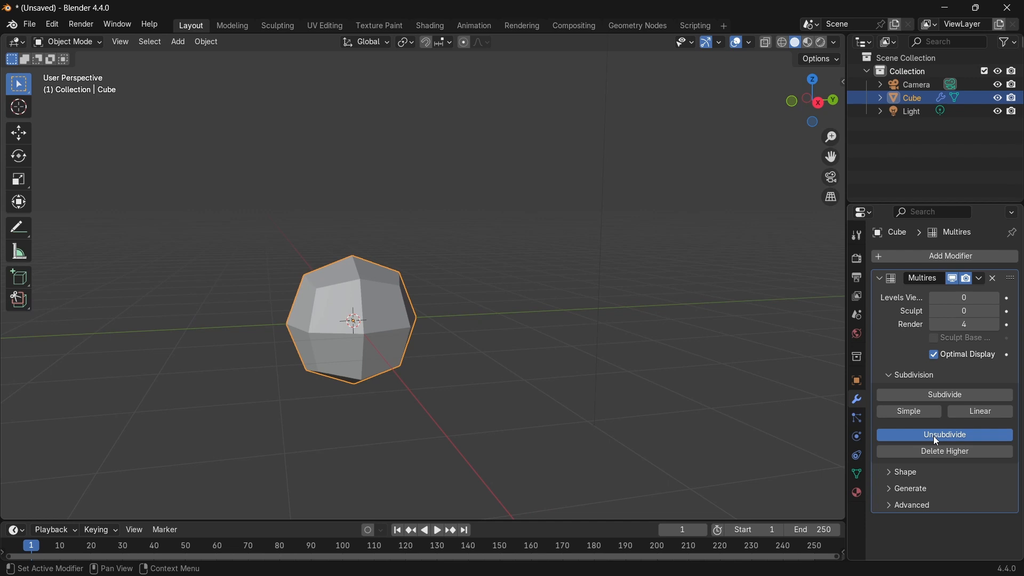
left_click(933, 436)
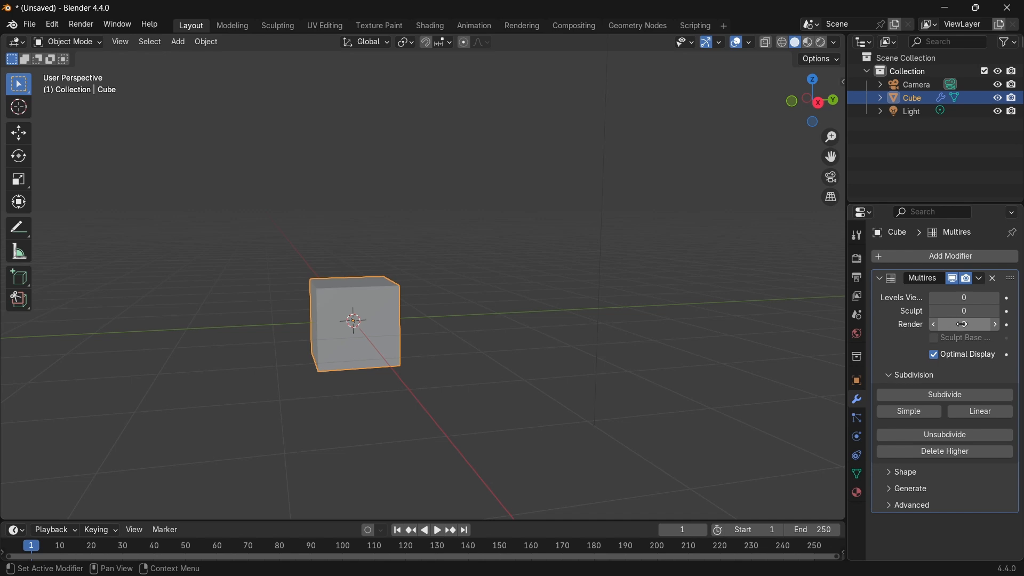
- Set the Multires modifier's render level to 0
left_click(936, 329)
left_click(936, 329)
left_click(936, 328)
left_click(937, 329)
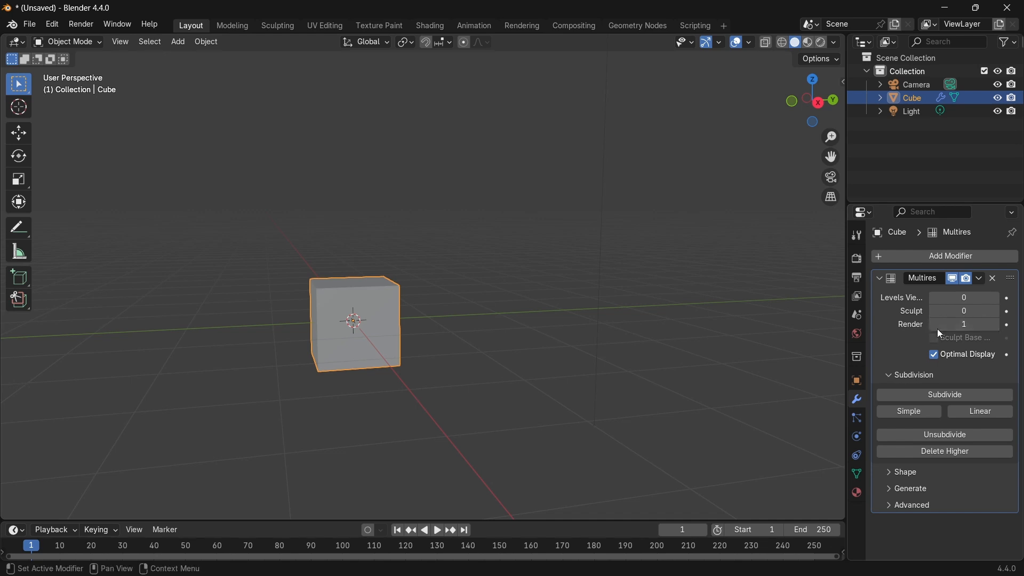
left_click(936, 328)
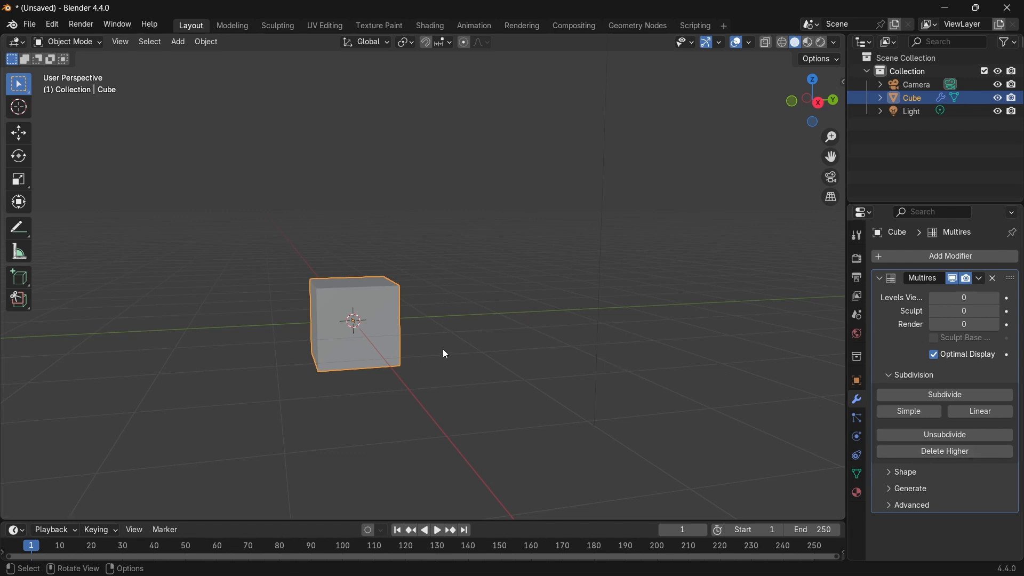
- Add a second cube mesh and move it along the Y axis until it stands clear of the first cube
key("shift+a")
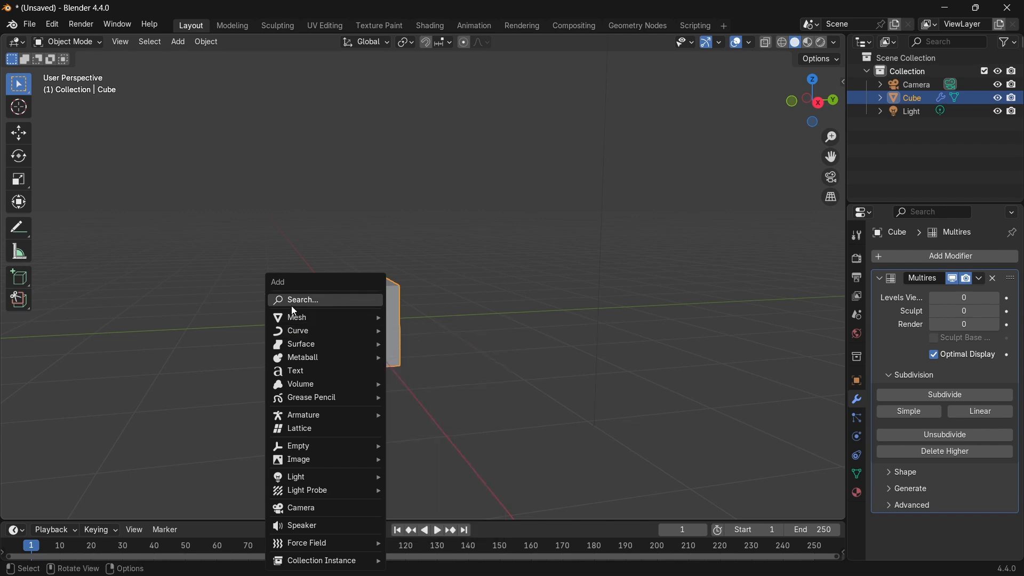
mouse_move(292, 319)
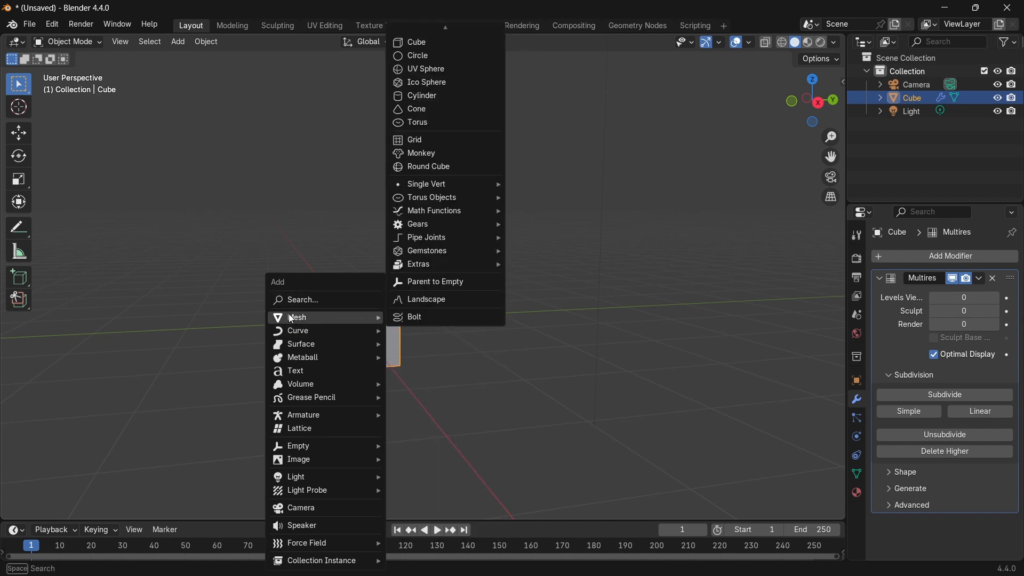
left_click(430, 36)
key("g")
key("y")
left_click(565, 331)
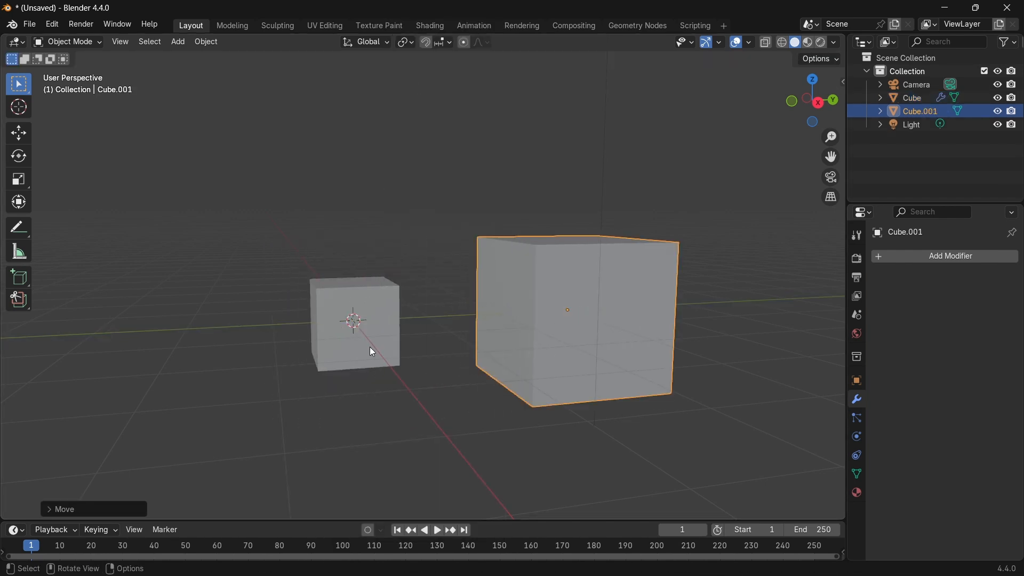
- Remove the Multires modifier from the small cube at the origin and delete that cube
left_click(370, 347)
left_click(995, 278)
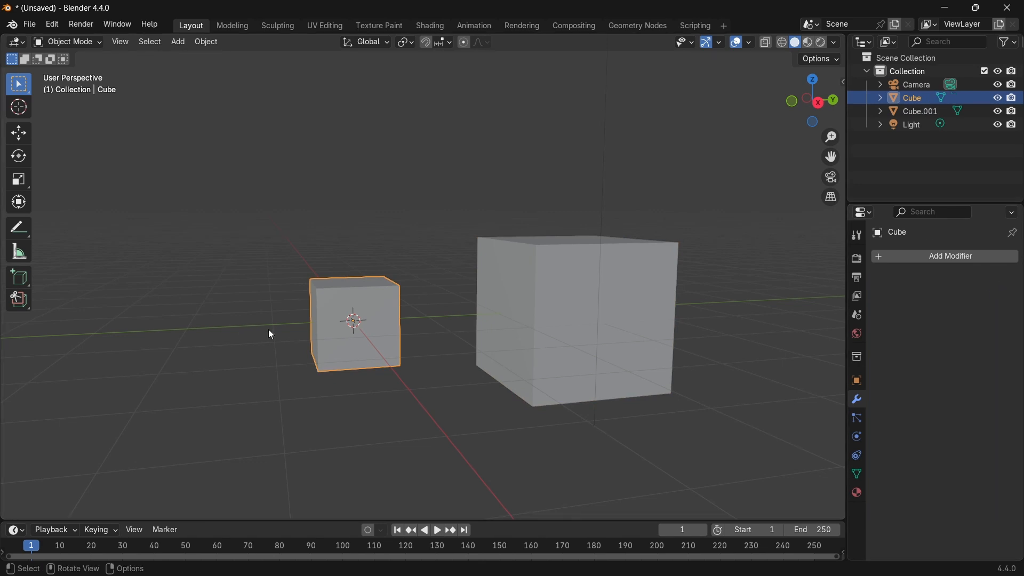
key("Delete")
- Add a new cube mesh at the origin and scale it down well below the size of the other cube
key("shift+a")
mouse_move(223, 327)
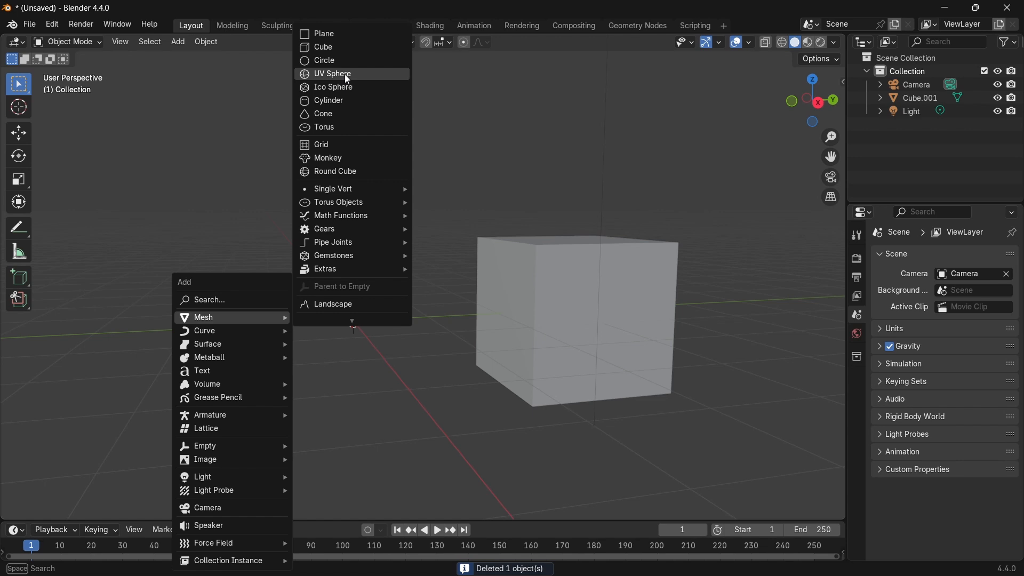
left_click(332, 47)
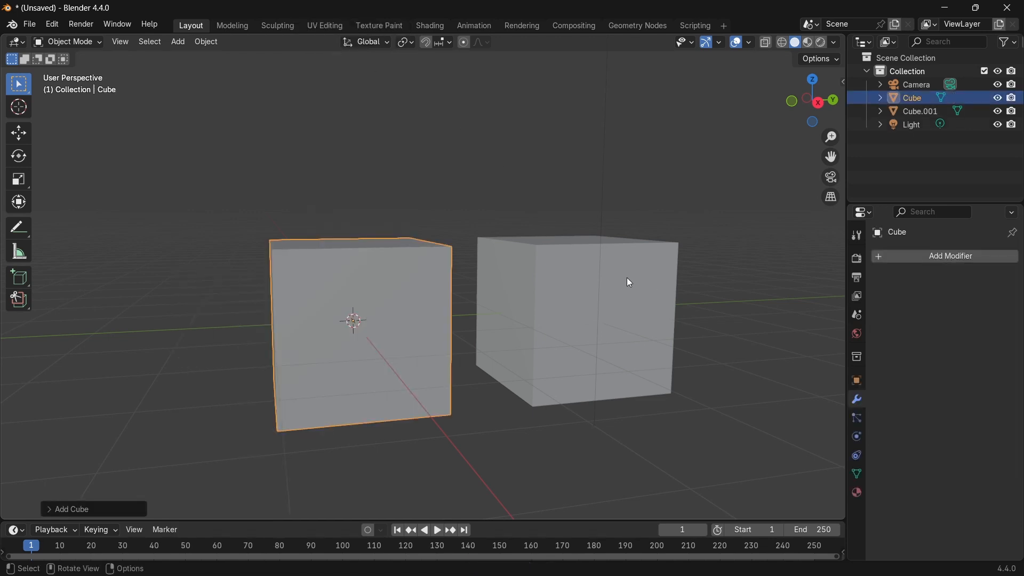
key("s")
left_click(392, 296)
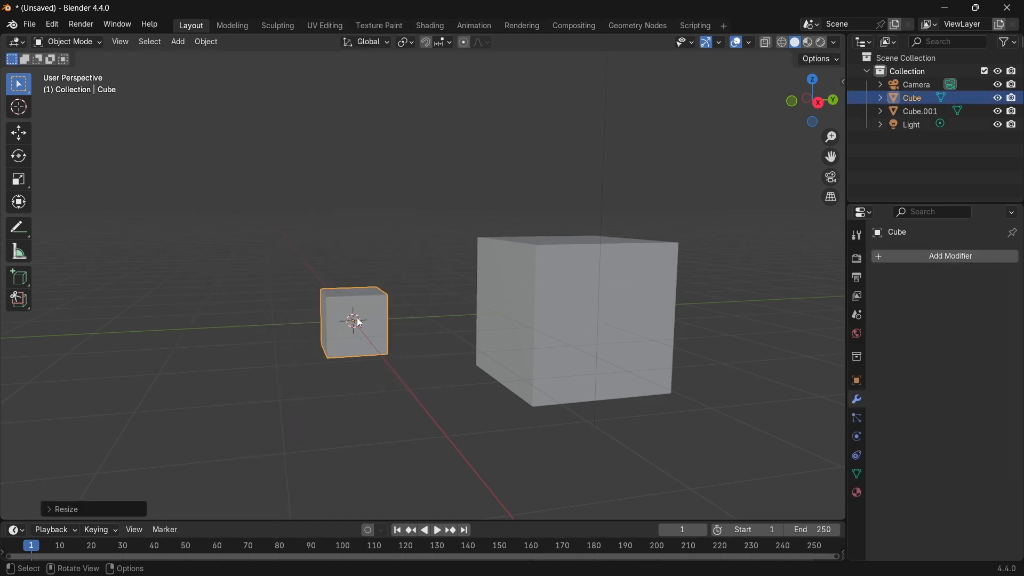
- Give the small cube a Multiresolution modifier and smoothly subdivide it to level 4
left_click(956, 261)
mouse_move(854, 258)
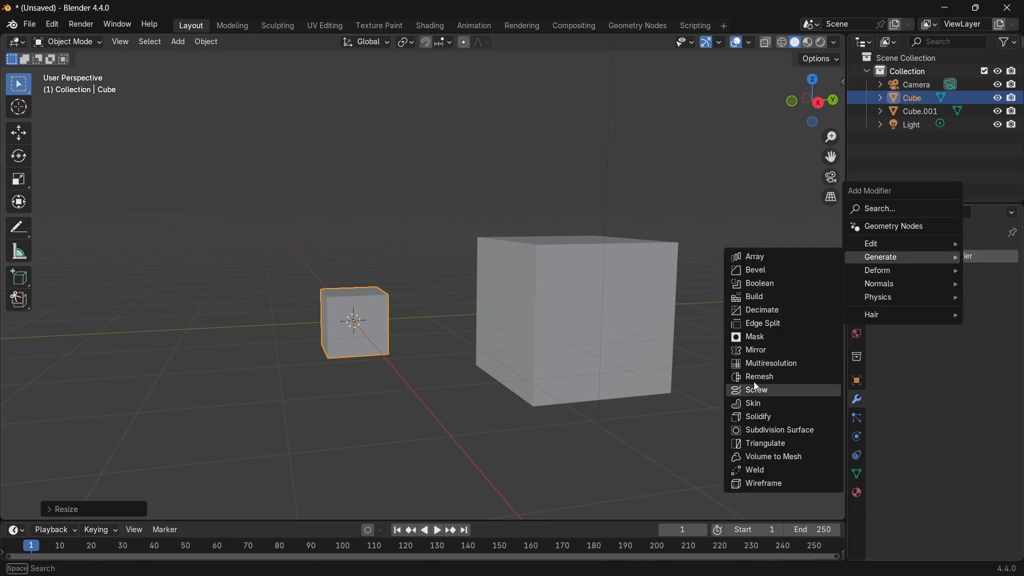
left_click(756, 364)
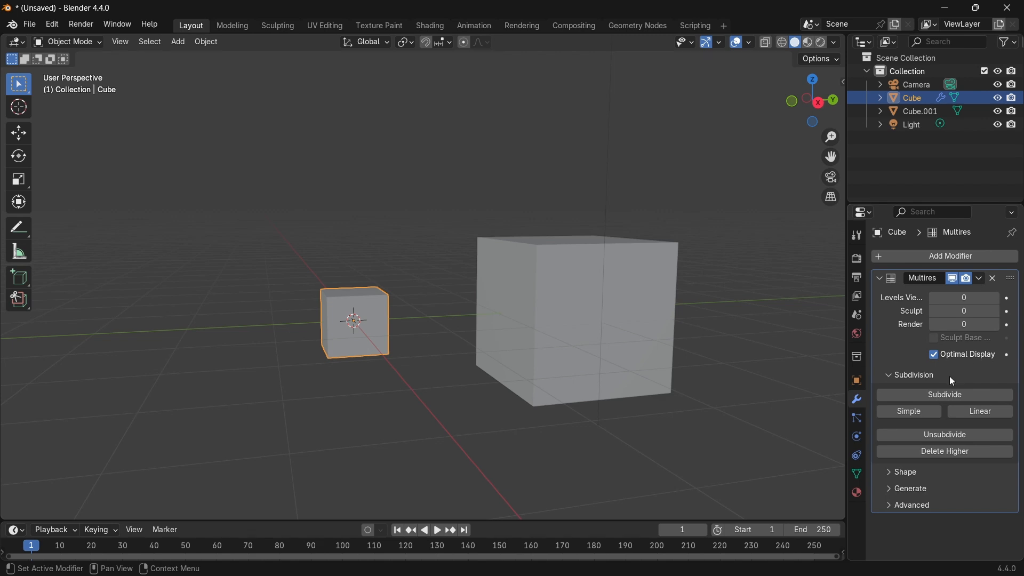
left_click(939, 395)
left_click(937, 398)
left_click(937, 398)
left_click(936, 397)
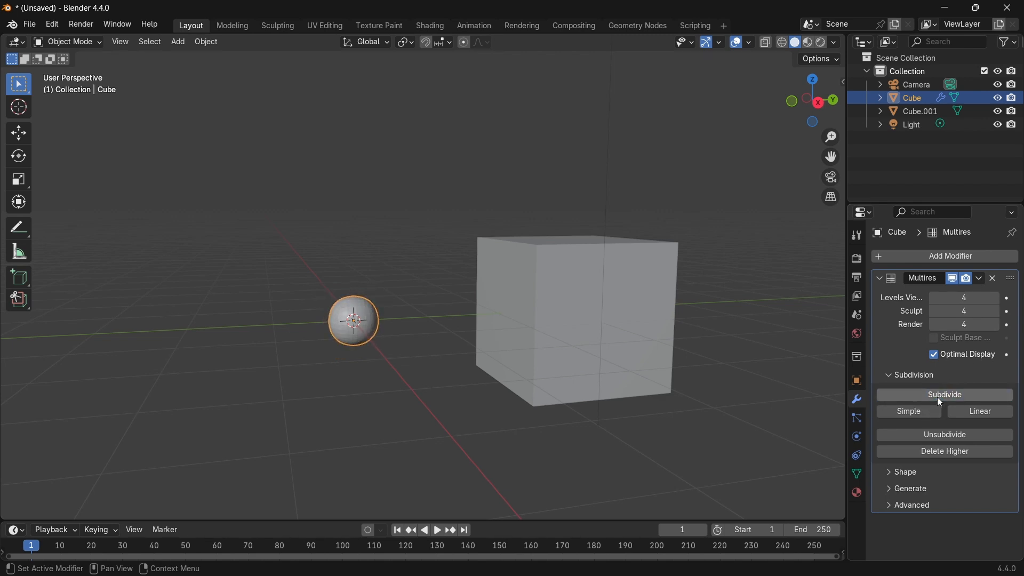
- Select the large cube plus the small Multires cube as the active object, and try to reshape the small one from the large one
scroll(142, 330, "up", 4)
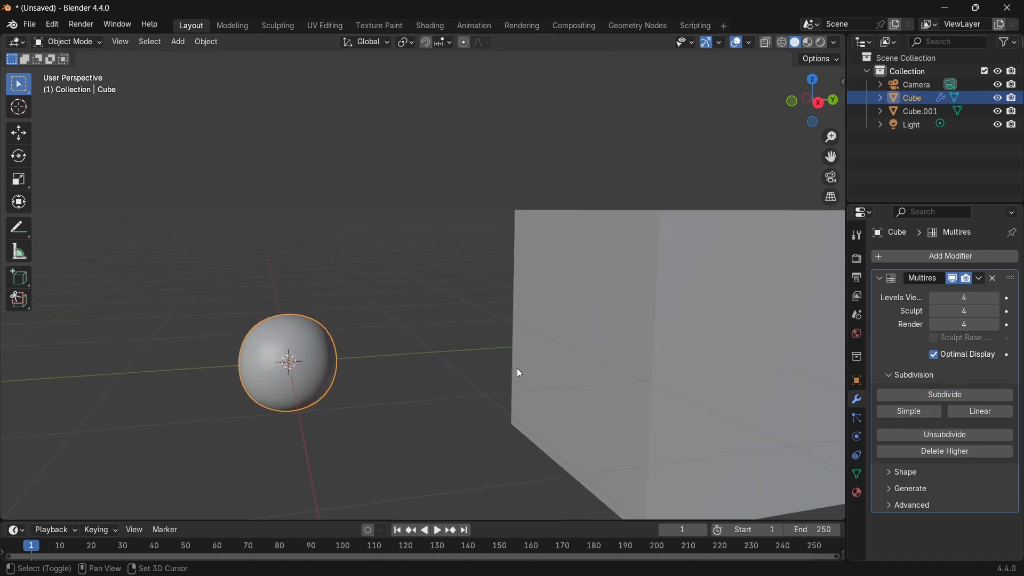
middle_click_drag(520, 373, 428, 322, "shift")
left_click(554, 271)
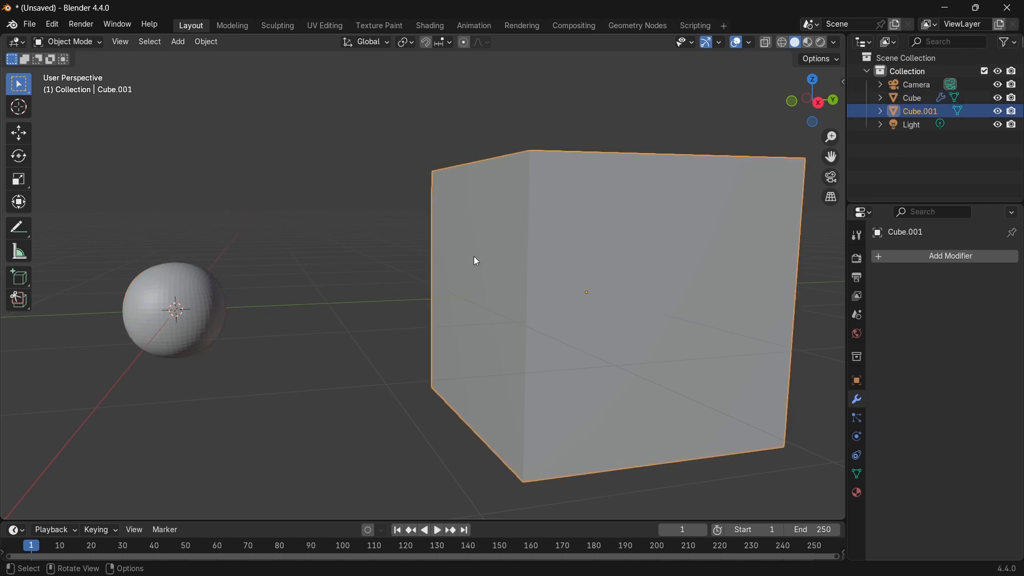
left_click(187, 272, "shift")
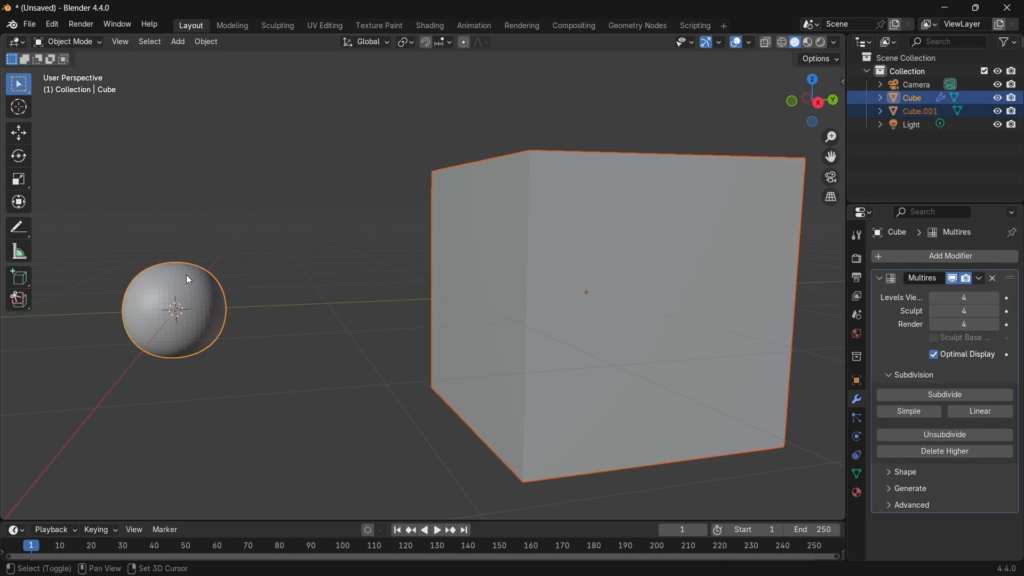
left_click(909, 476)
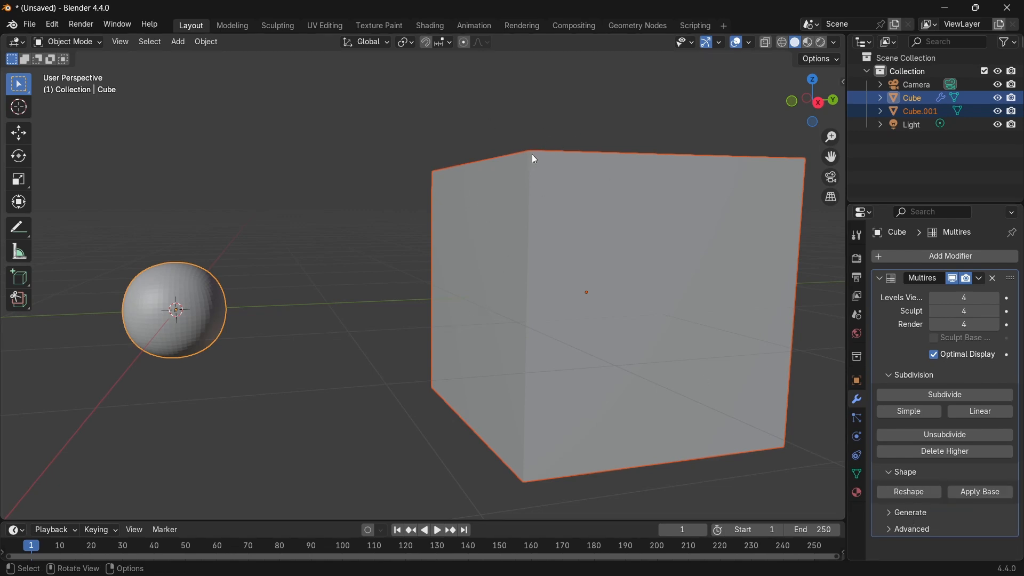
left_click(910, 491)
scroll(725, 246, "down", 4)
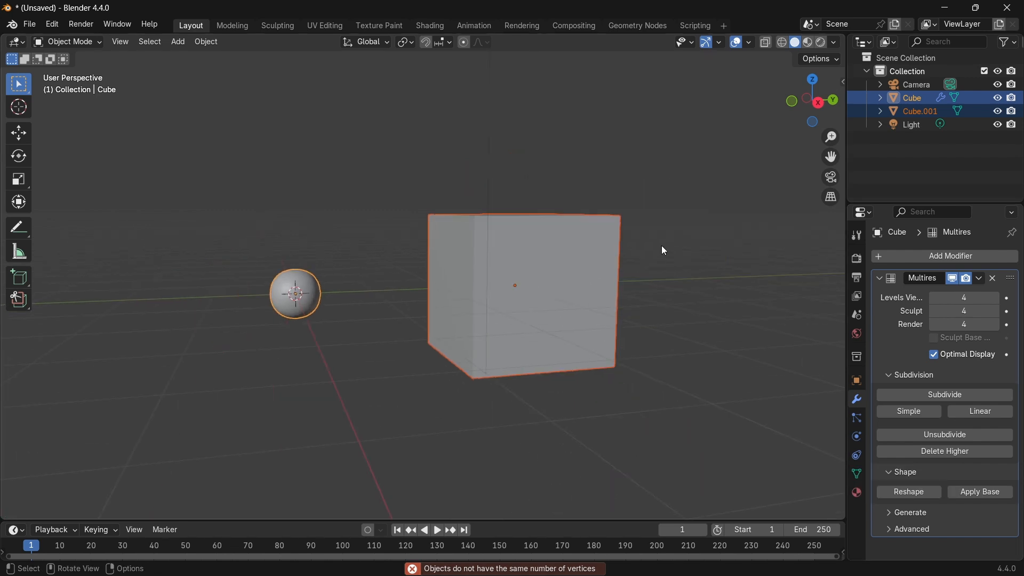
- Add a Subdivision Surface modifier to the large cube and raise its viewport levels to 4
key("Tab")
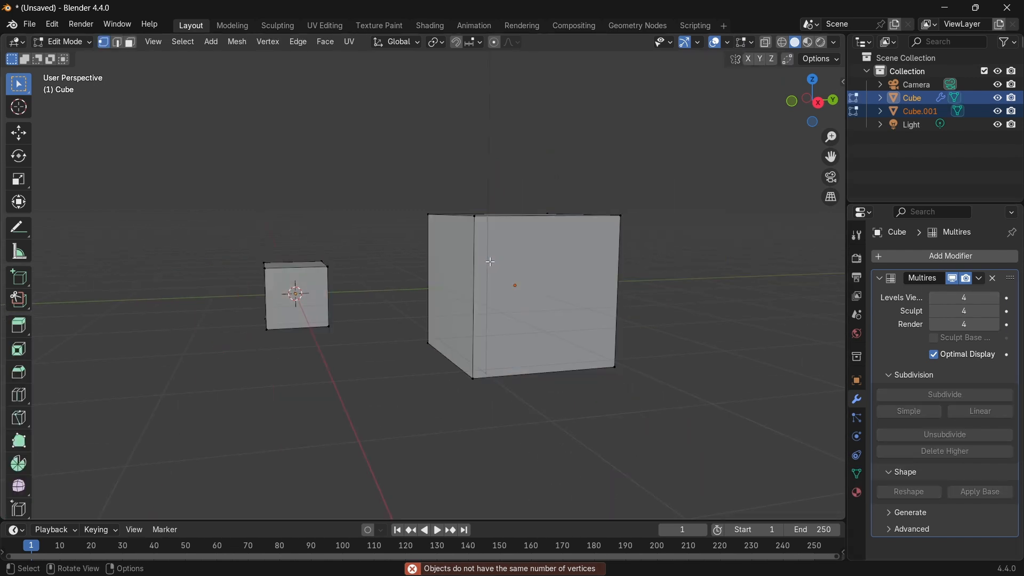
key("Tab")
left_click(655, 268)
left_click(607, 312)
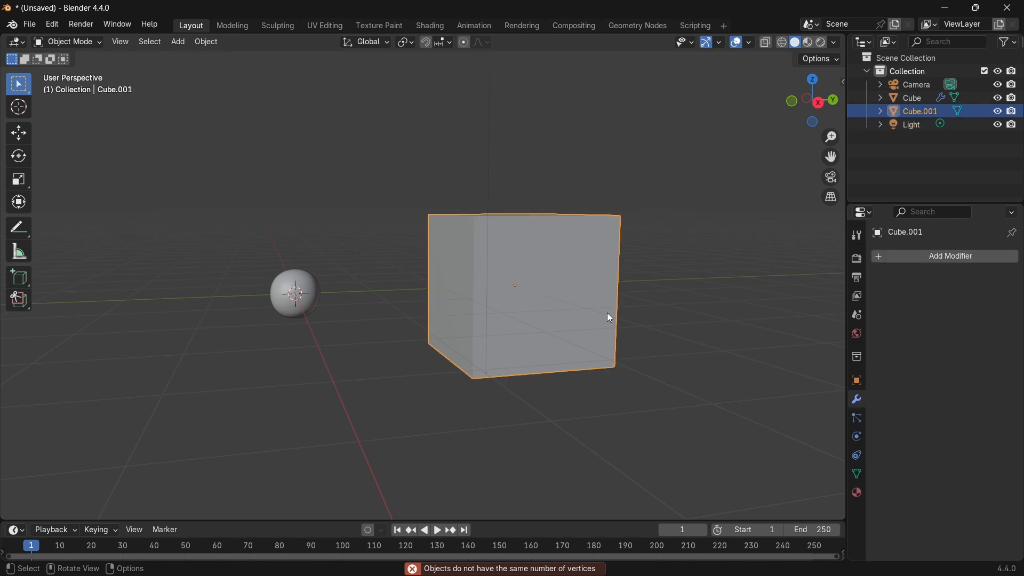
left_click(939, 257)
mouse_move(922, 258)
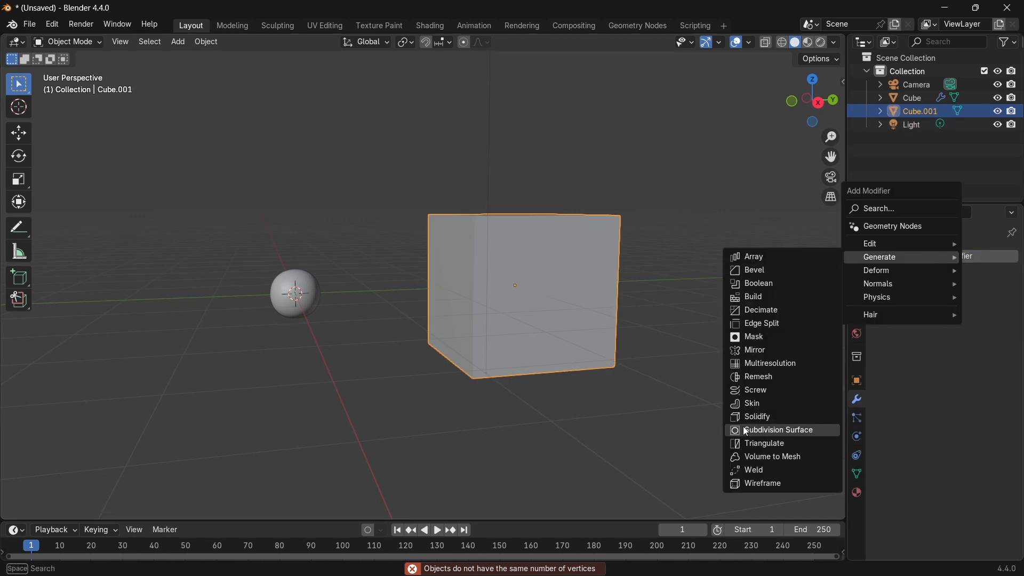
left_click(783, 431)
left_click(994, 316)
left_click(994, 316)
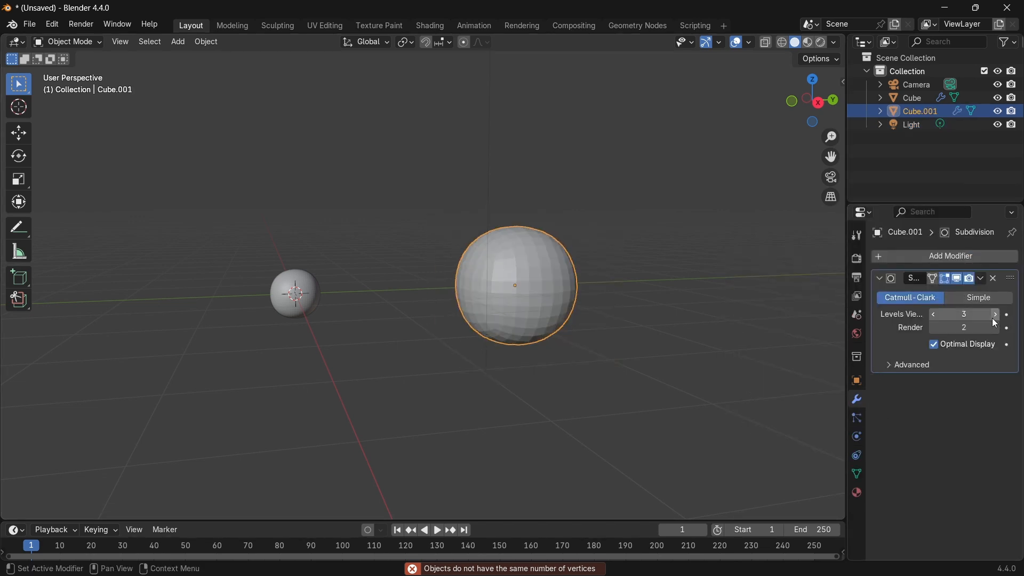
left_click(994, 316)
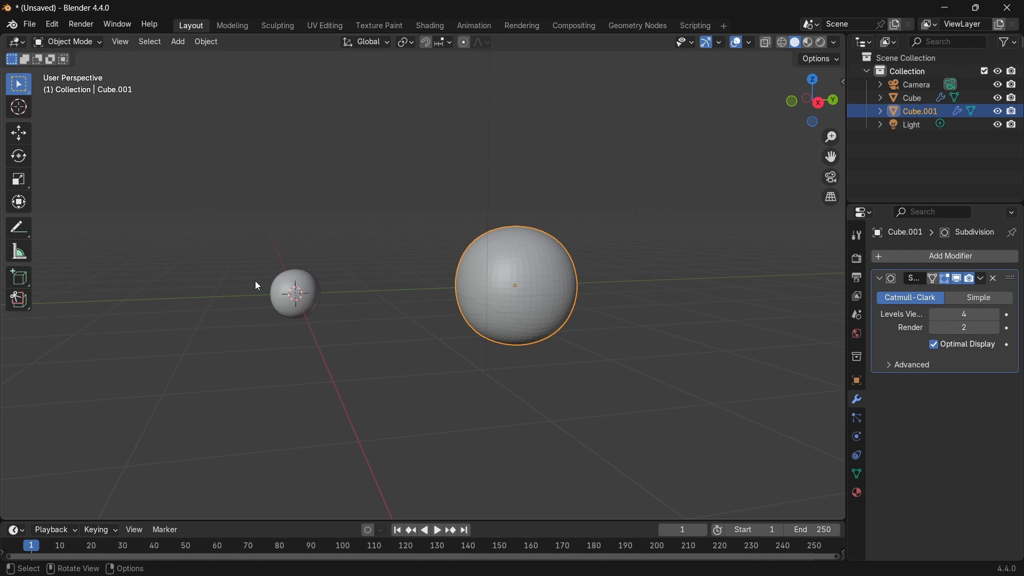
- Switch the large cube's Subdivision Surface type to Simple and reshape the small Multires cube from the large one
left_click(310, 285)
middle_click_drag(314, 284, 480, 279)
left_click(480, 279)
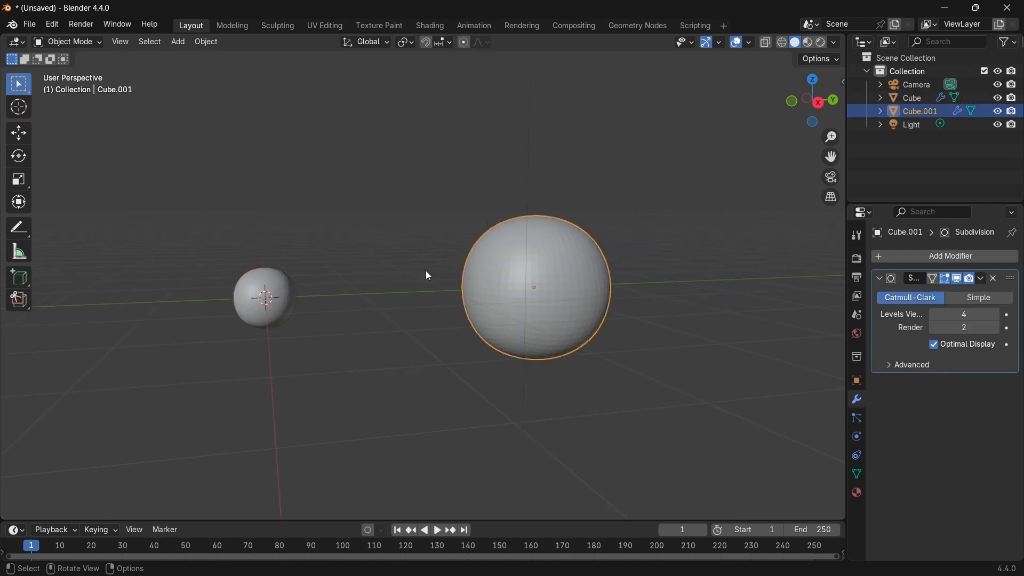
left_click(241, 297, "shift")
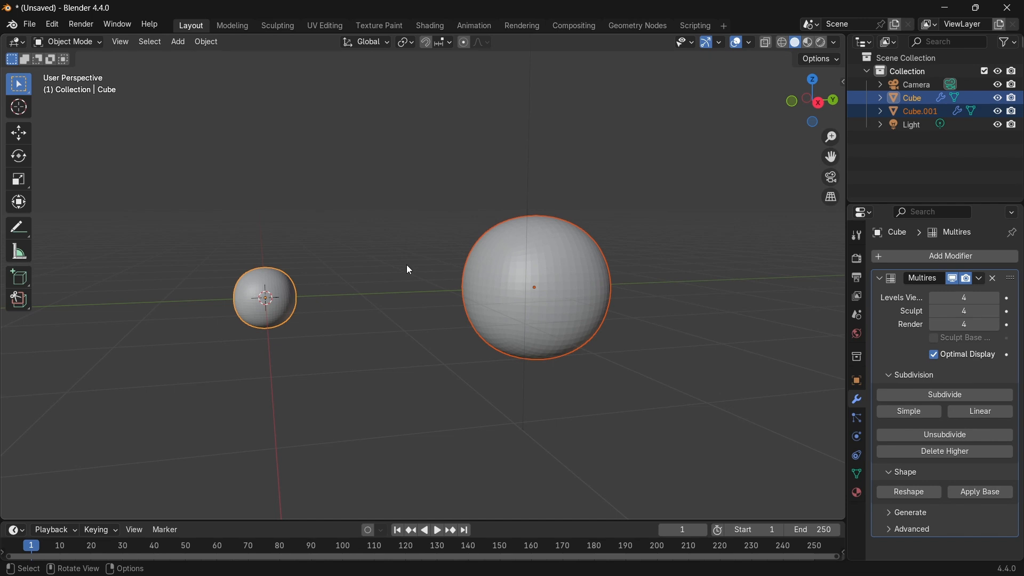
left_click(484, 280)
left_click(971, 302)
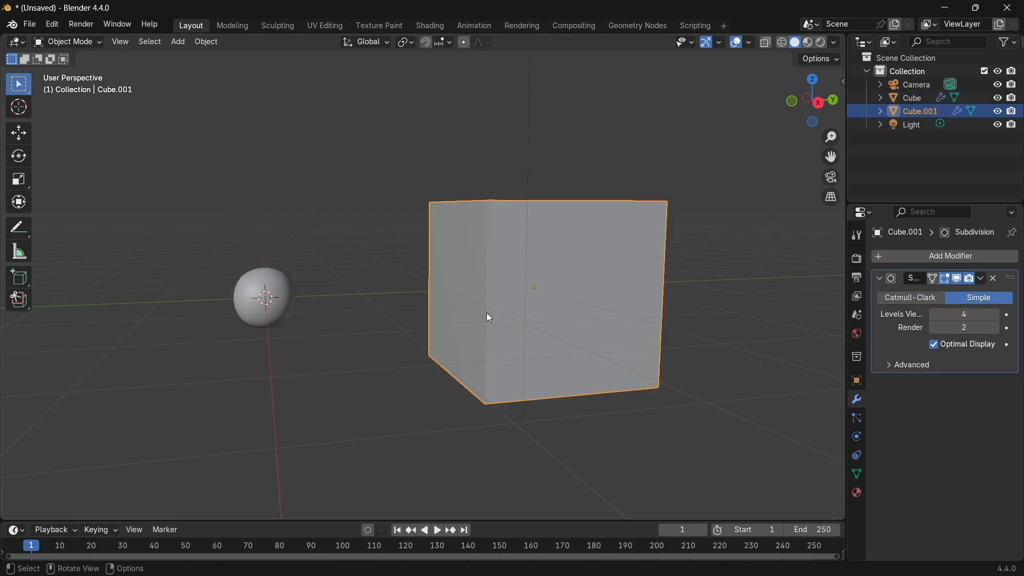
left_click(243, 296, "shift")
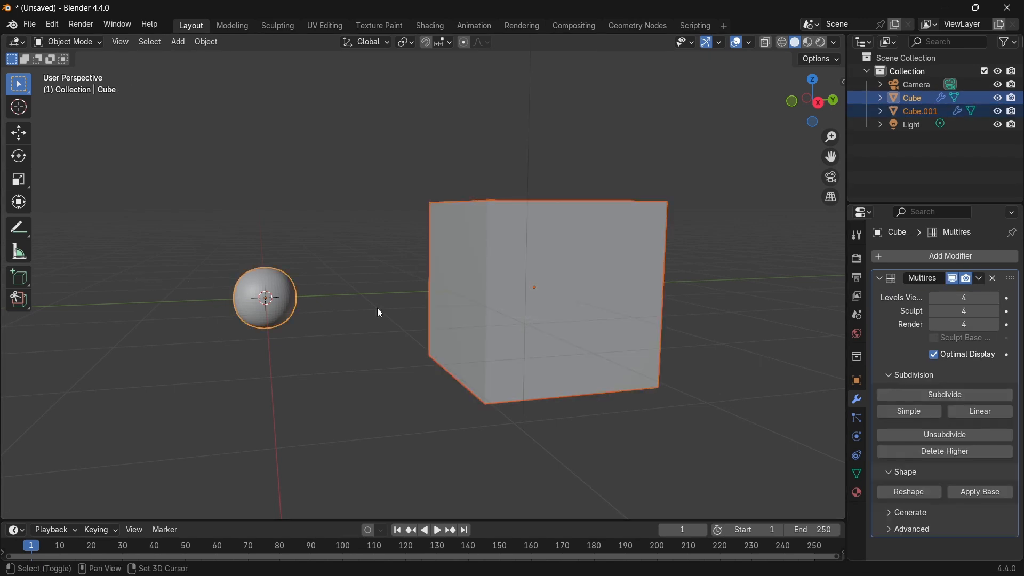
left_click(901, 490)
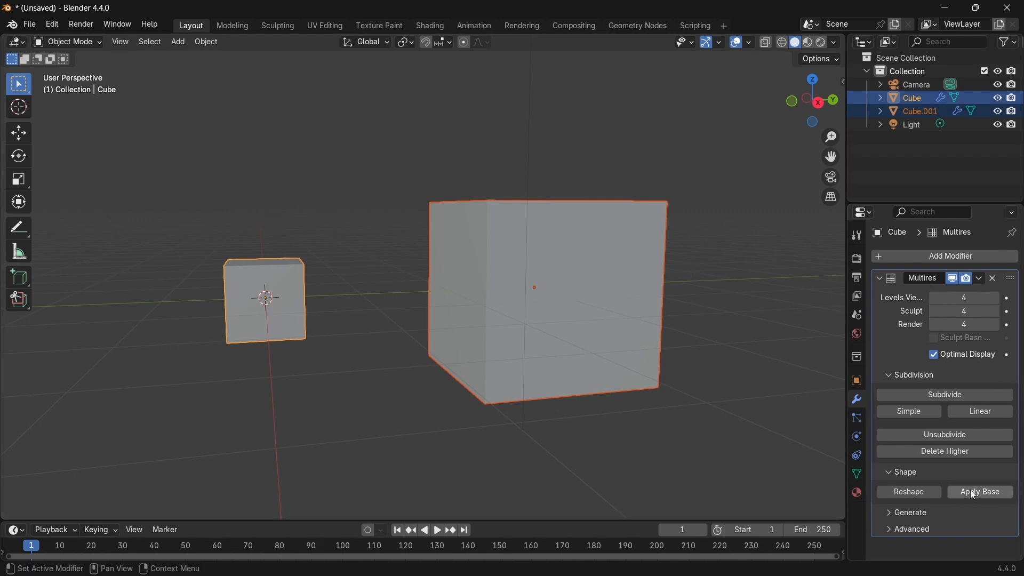
- Review the Generate and Advanced options of the small cube's Multires modifier and try to unsubdivide it
left_click(905, 473)
left_click(910, 489)
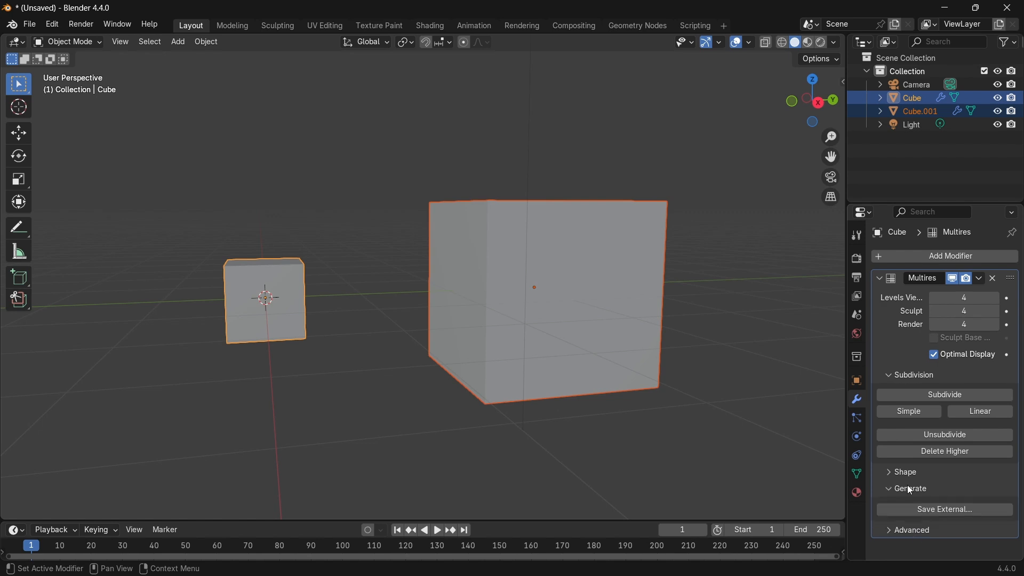
left_click(908, 488)
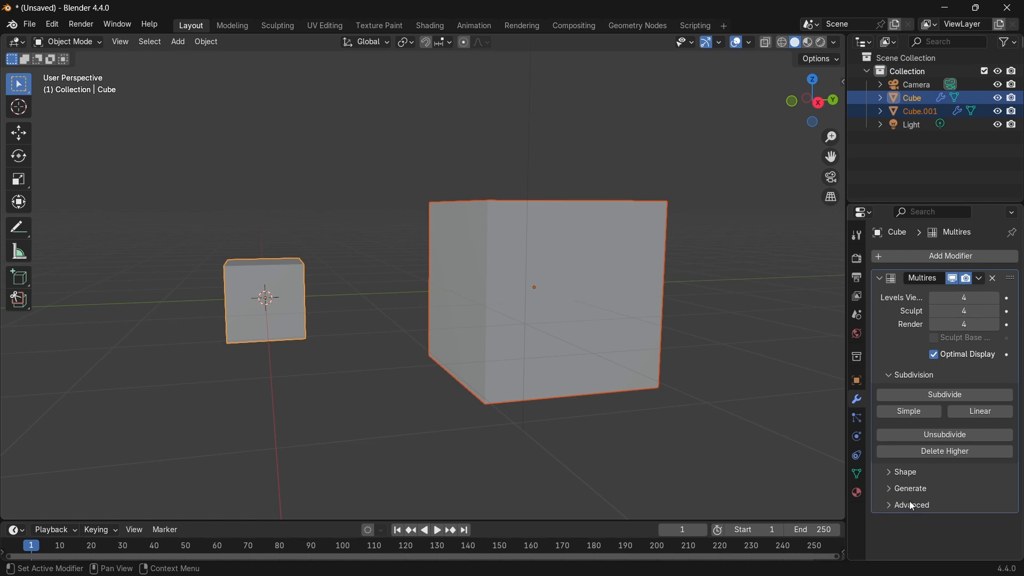
left_click(911, 505)
scroll(920, 504, "down", 2)
scroll(955, 385, "up", 2)
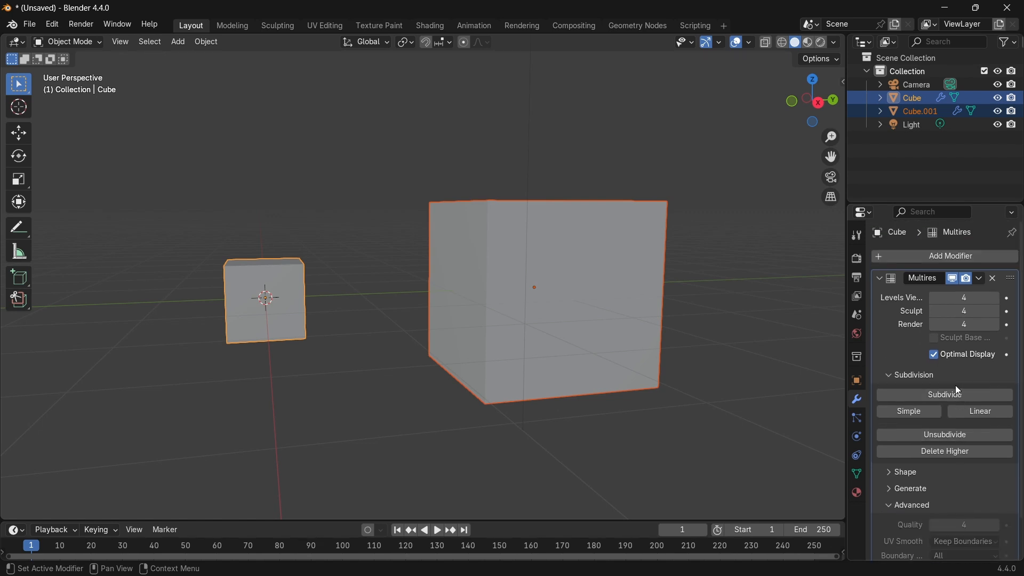
left_click(939, 434)
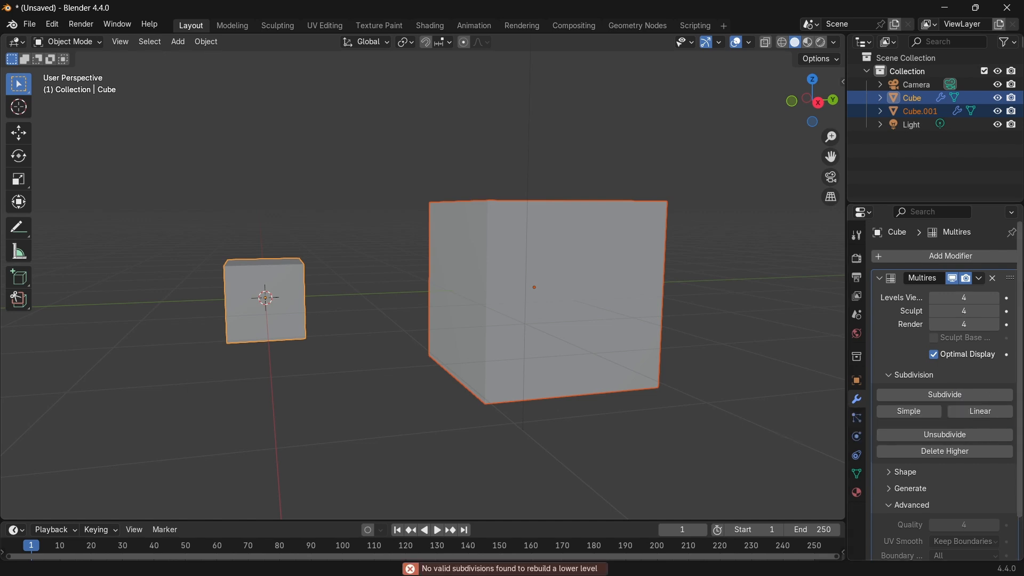
- Remove the Multires modifier from the small cube, and delete the large cube so only the small one is selected
left_click(994, 279)
left_click(664, 273)
key("x")
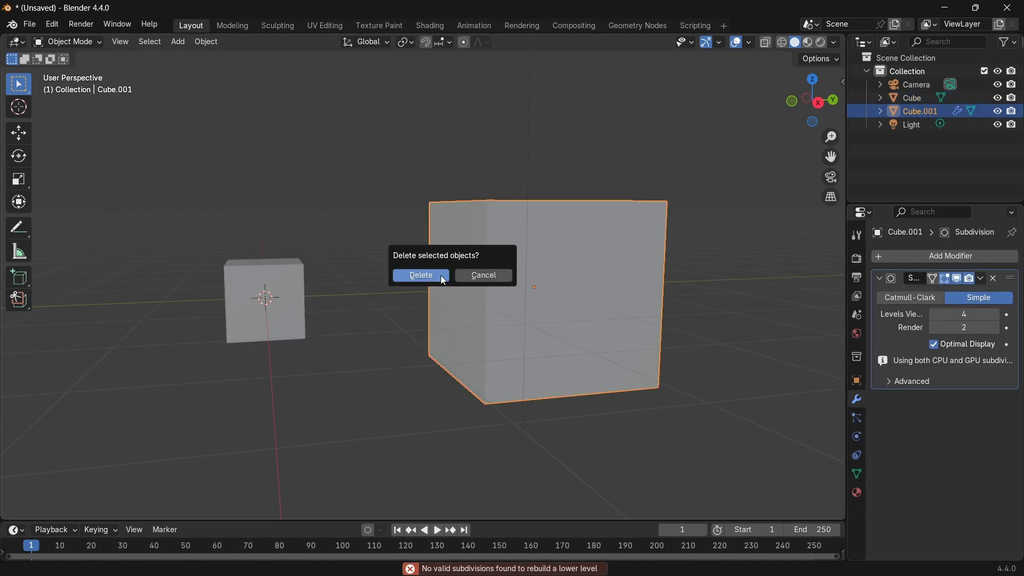
left_click(417, 274)
left_click(301, 294)
left_click(982, 253)
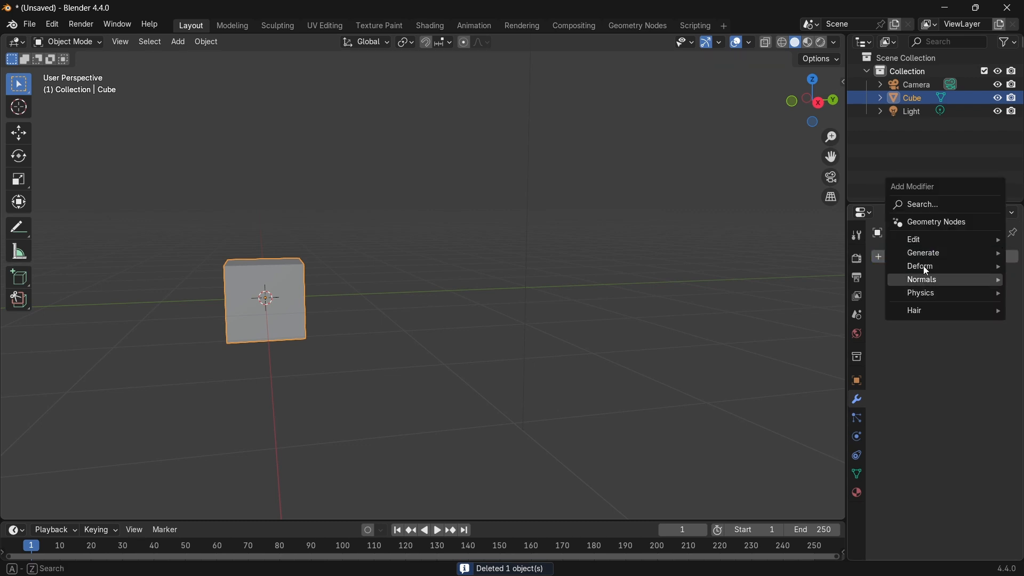
mouse_move(919, 256)
left_click(837, 428)
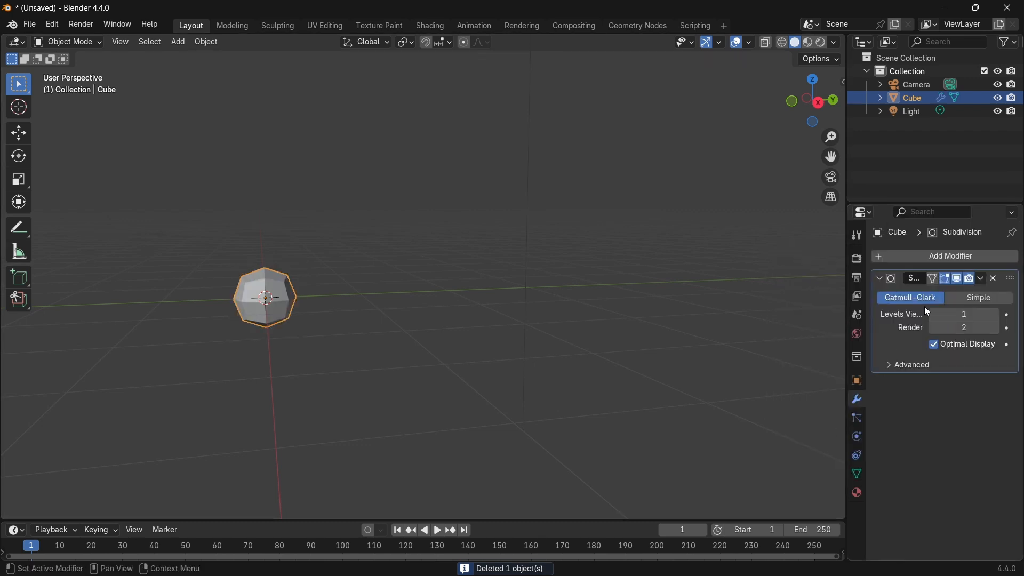
left_click(995, 278)
- Add a Multiresolution modifier to the small cube
left_click(945, 258)
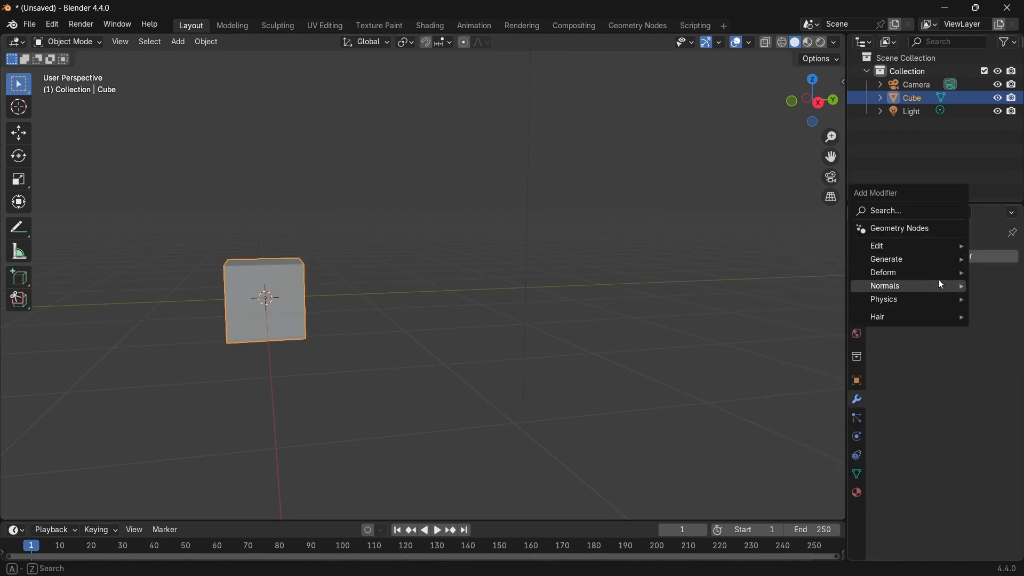
mouse_move(907, 260)
left_click(776, 366)
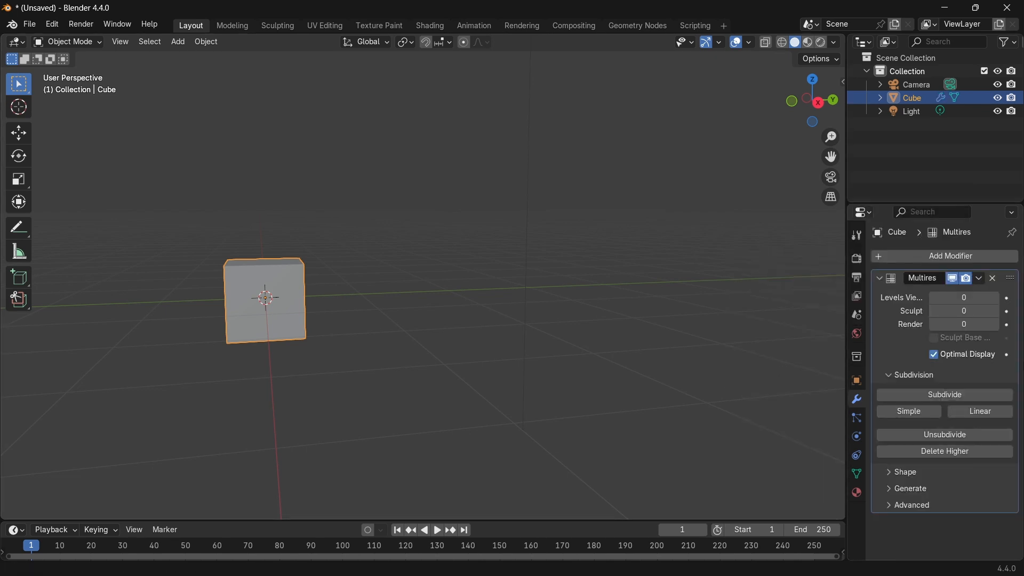
- Try one smooth Multires subdivision on the cube with the Advanced settings shown, and undo it
left_click(902, 505)
scroll(902, 506, "down", 2)
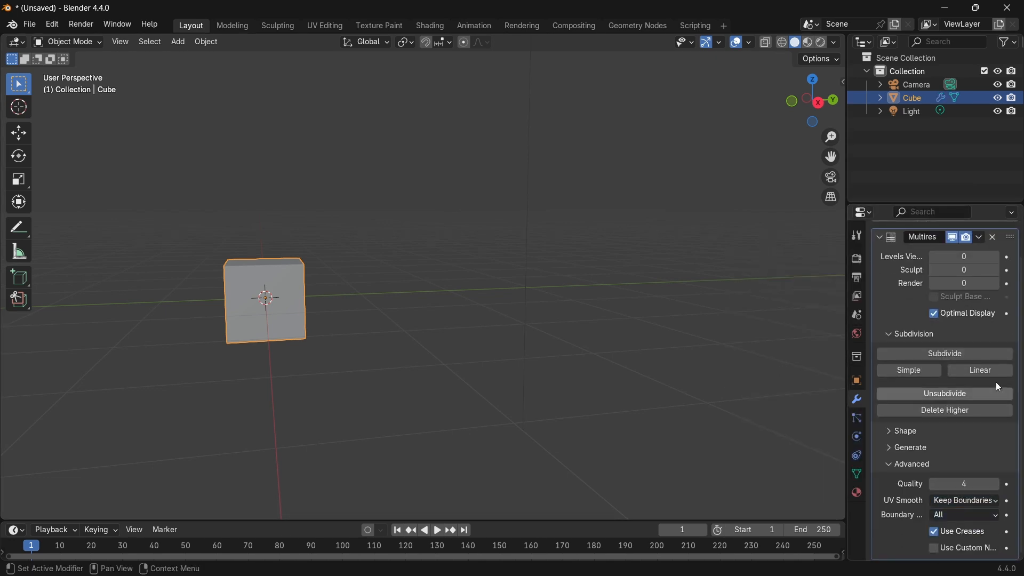
left_click(923, 353)
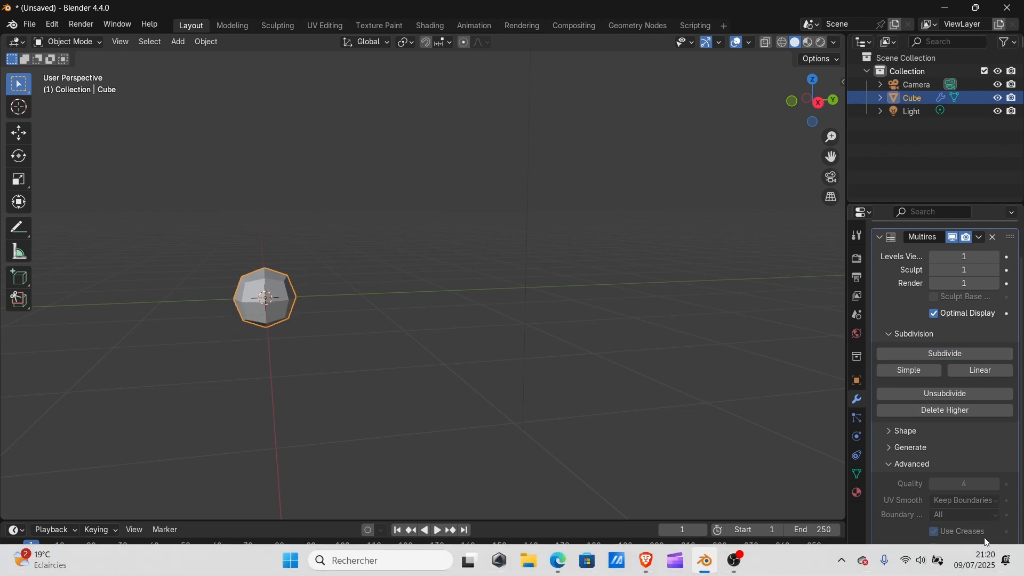
key("ctrl+z")
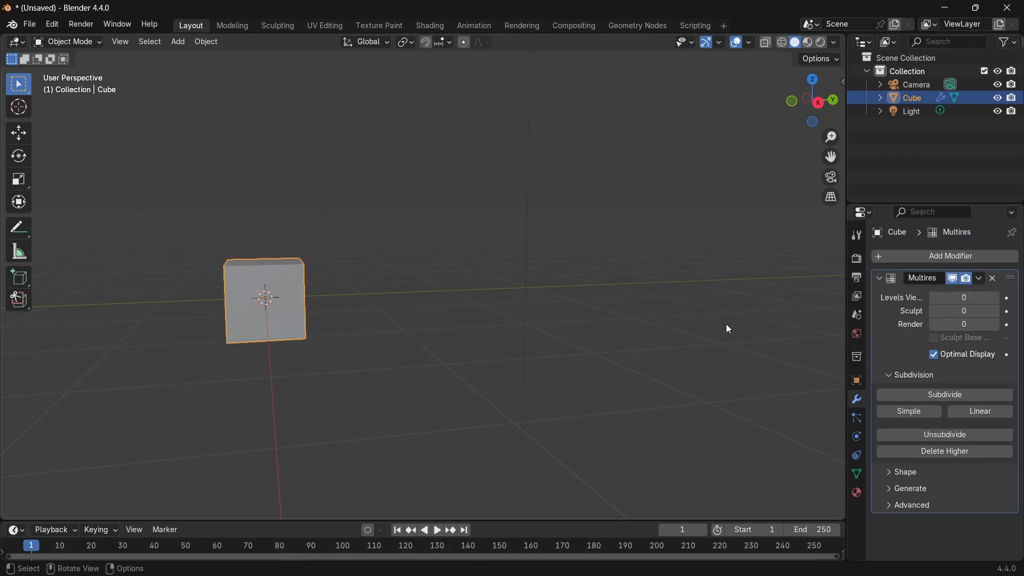
- Review the Multires modifier's Advanced UV Smooth and Boundary Smooth options, keeping UV Smooth at Keep Boundaries
left_click(923, 507)
scroll(1020, 320, "down", 2)
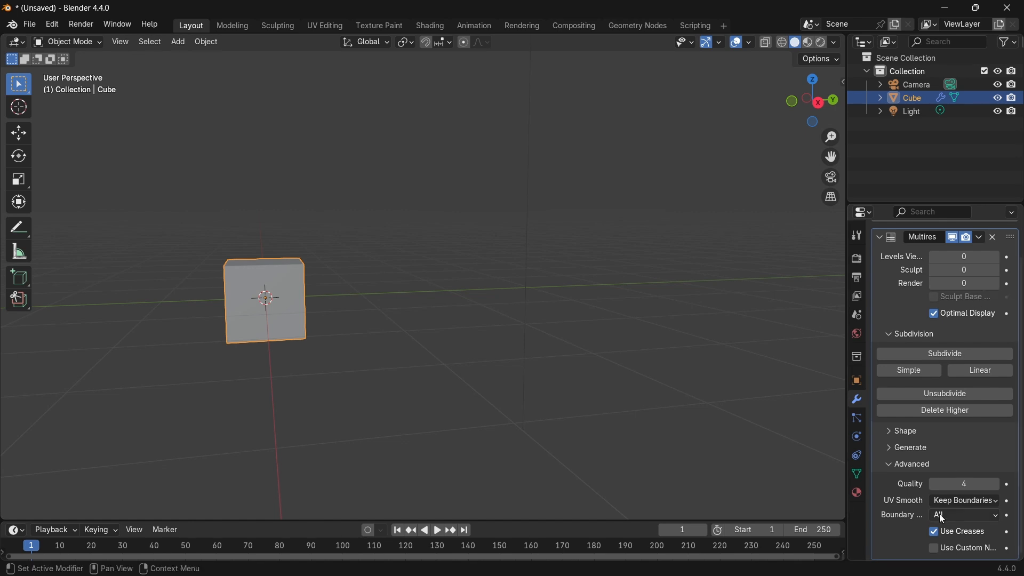
left_click(962, 504)
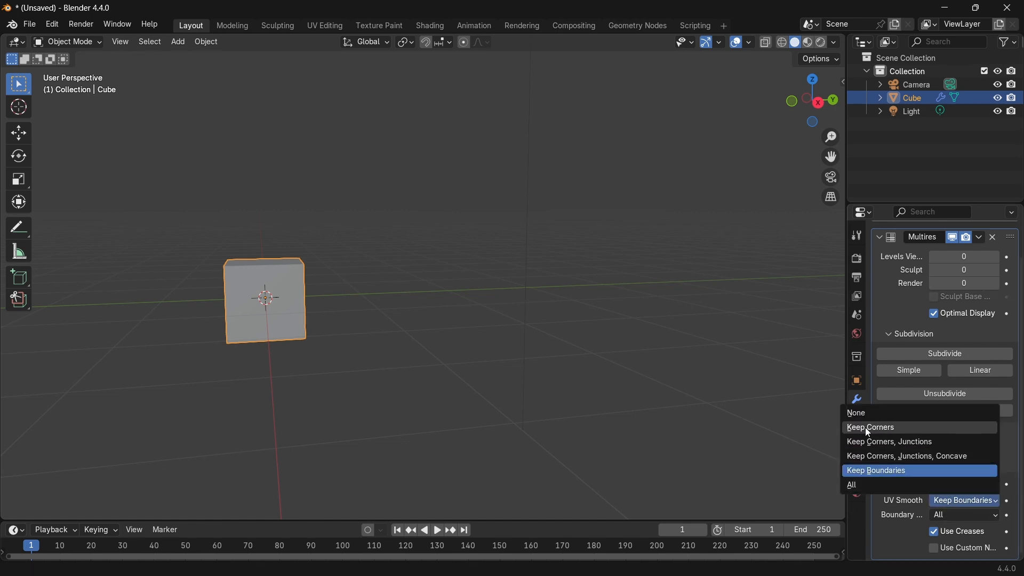
left_click(899, 471)
middle_click_drag(213, 358, 561, 332)
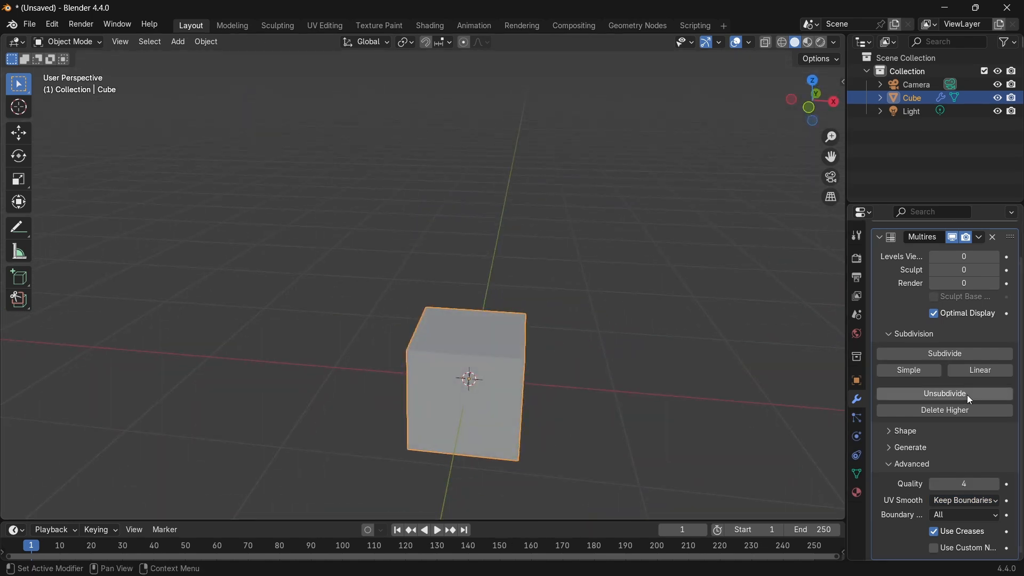
left_click(947, 519)
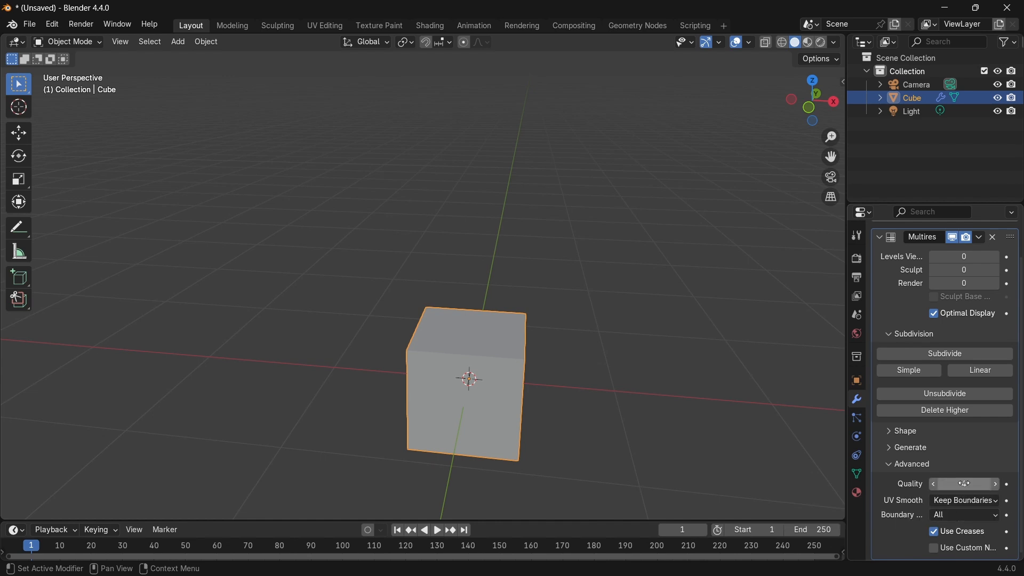
- Set the Multires modifier's Advanced Quality to 10 and collapse the Advanced settings
left_click(964, 483)
type("10")
key("Return")
left_click(926, 470)
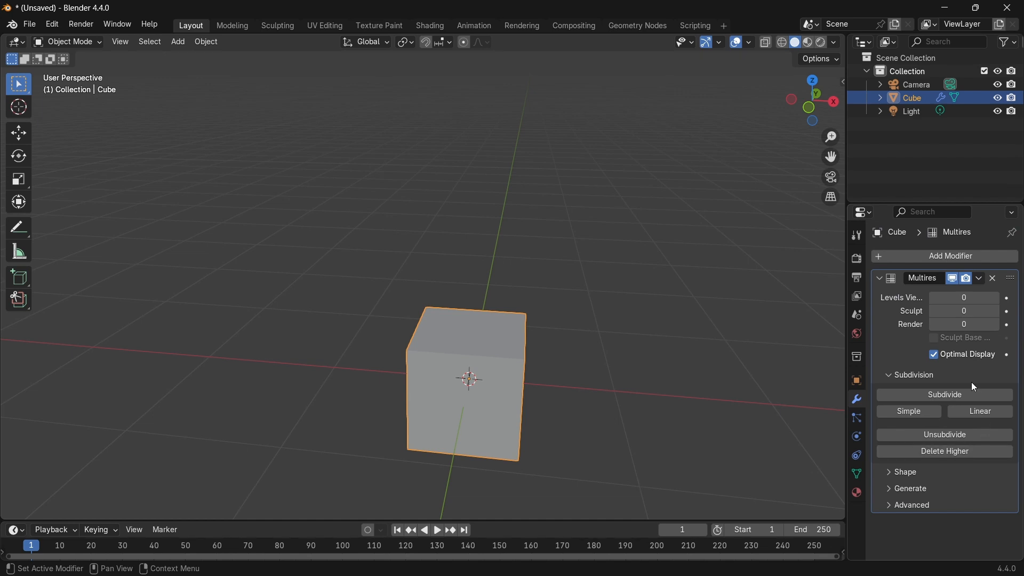
- Smoothly subdivide the cube to Multires level 3 and check the modifier's Advanced settings
left_click(944, 398)
left_click(944, 398)
left_click(944, 398)
left_click(911, 503)
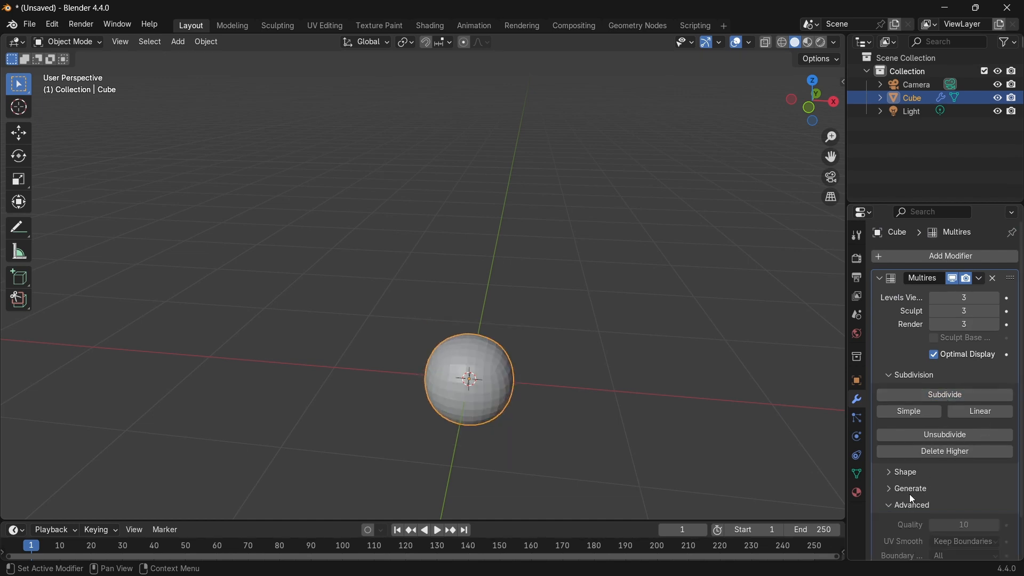
scroll(914, 500, "down", 2)
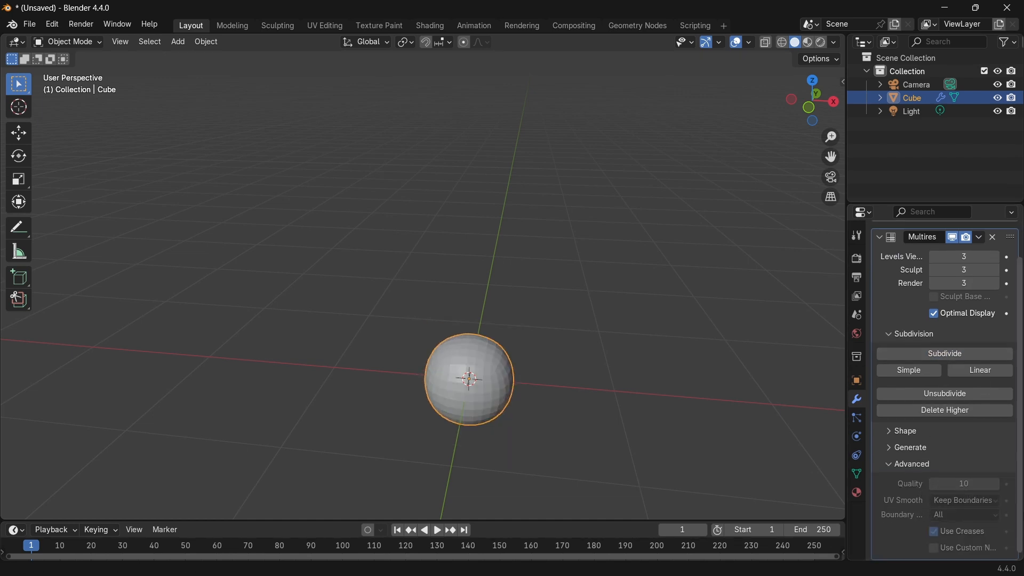
left_click(905, 465)
middle_click_drag(799, 427, 713, 385)
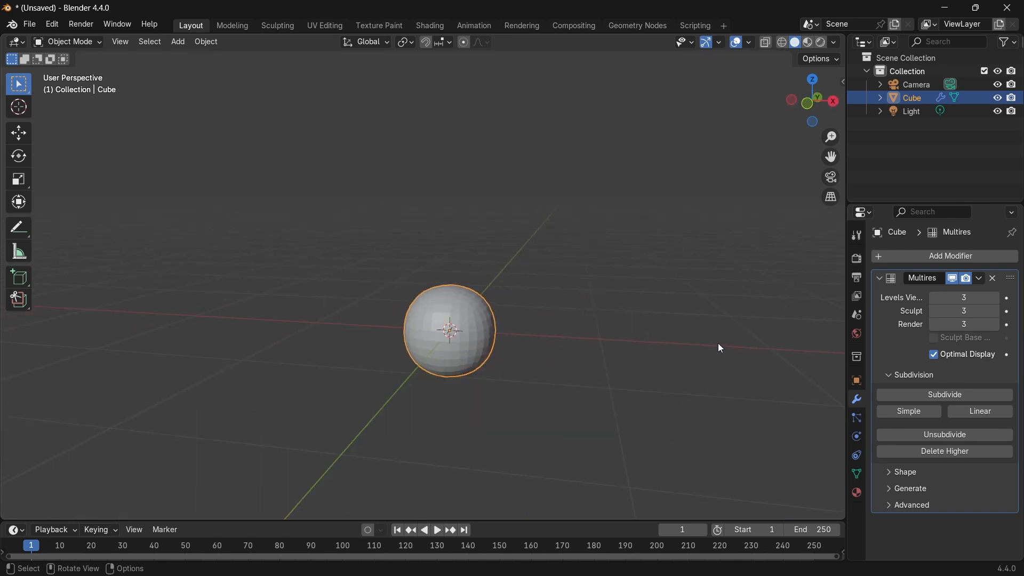